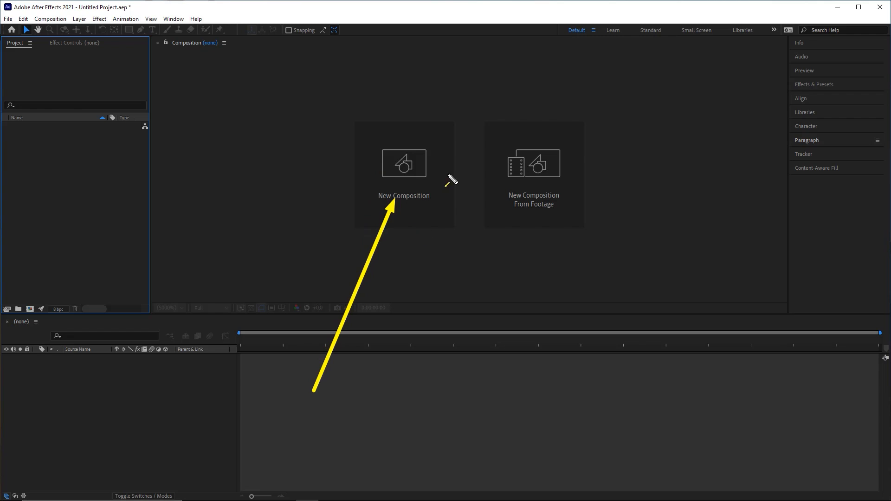
Create a 1000 × 1000 px composition at 24 fps, lasting 5 seconds, with a dark gray background.
{"action": "left_click", "coordinate": [404, 179]}
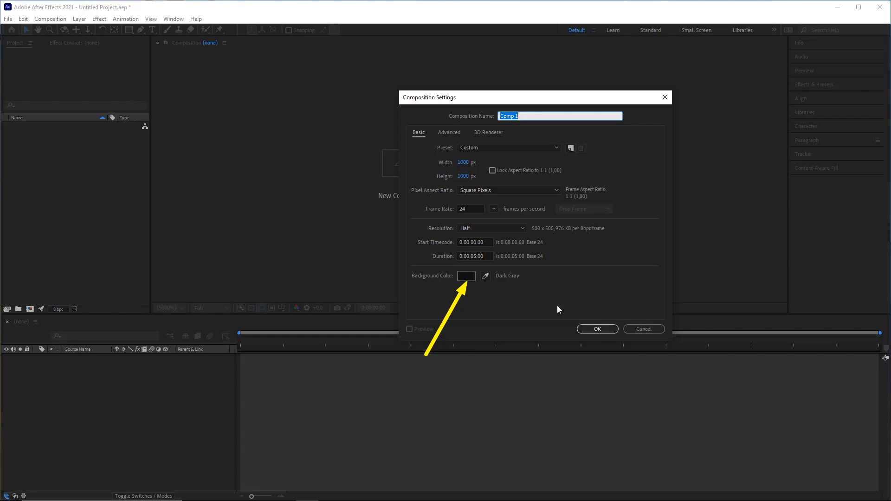
{"action": "left_click", "coordinate": [595, 328]}
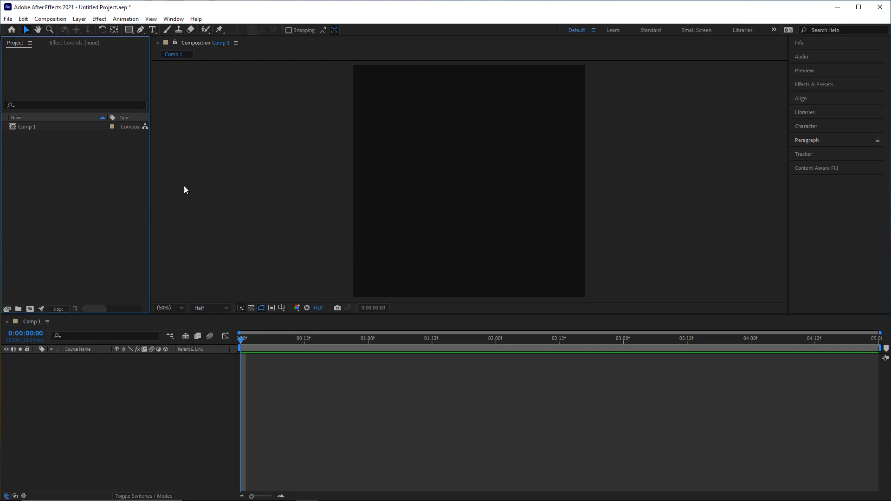
Add a point text layer reading MOTION in the upper part of the composition.
{"action": "left_click", "coordinate": [153, 30]}
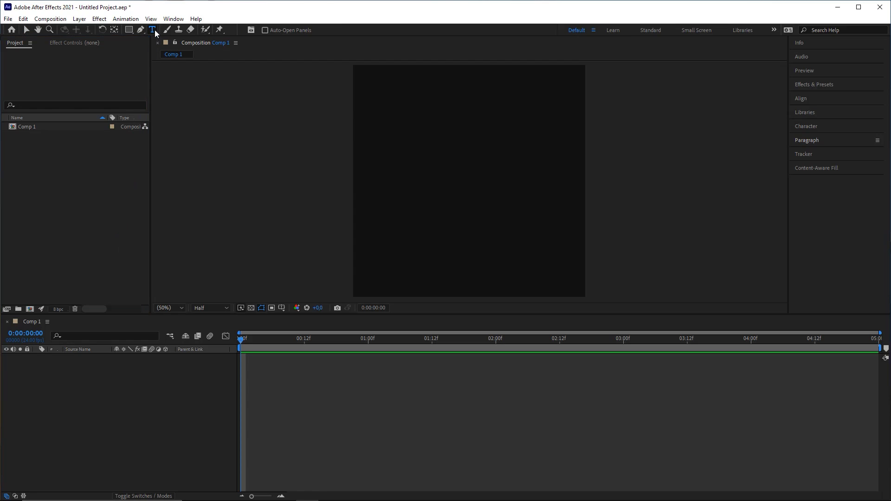
{"action": "left_click", "coordinate": [414, 171]}
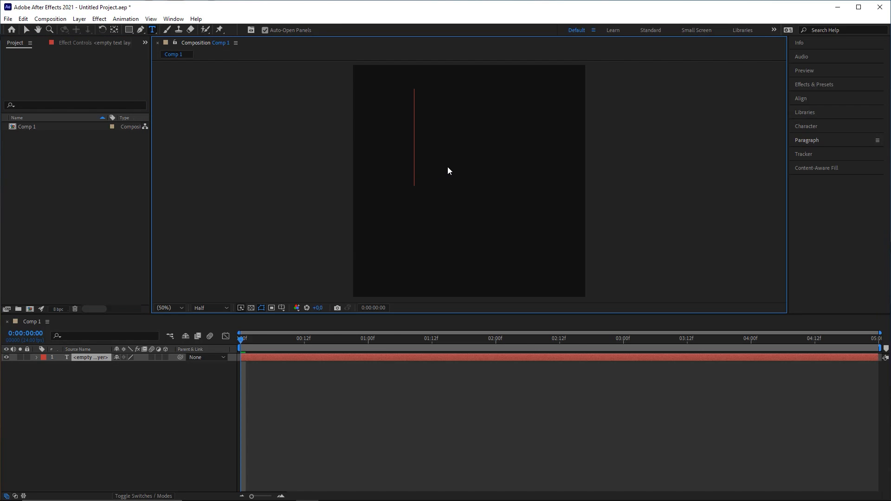
{"action": "type", "text": "MOTION"}
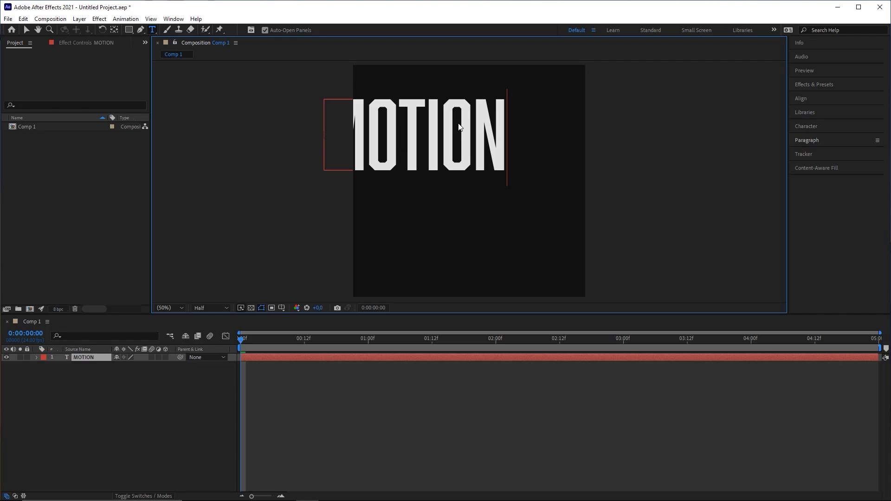
Select the whole MOTION text and examine its character settings, including the font and size.
{"action": "left_click_drag", "start_coordinate": [505, 137], "coordinate": [300, 139]}
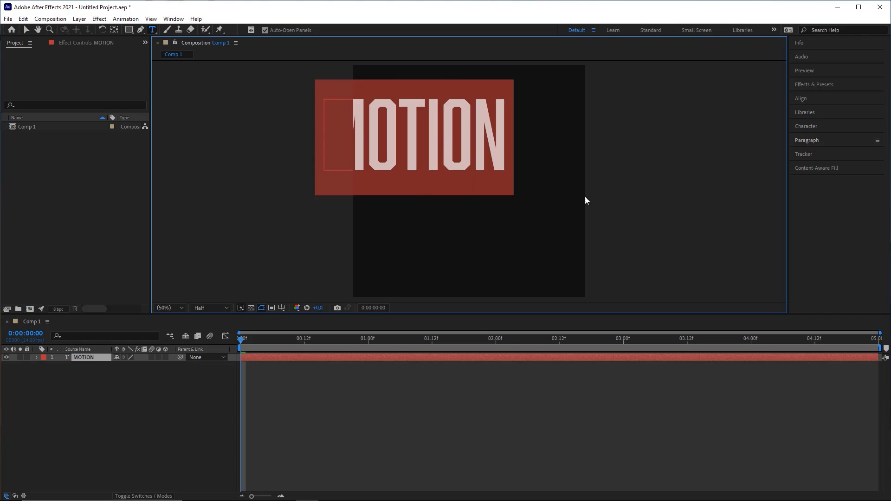
{"action": "left_click", "coordinate": [818, 127]}
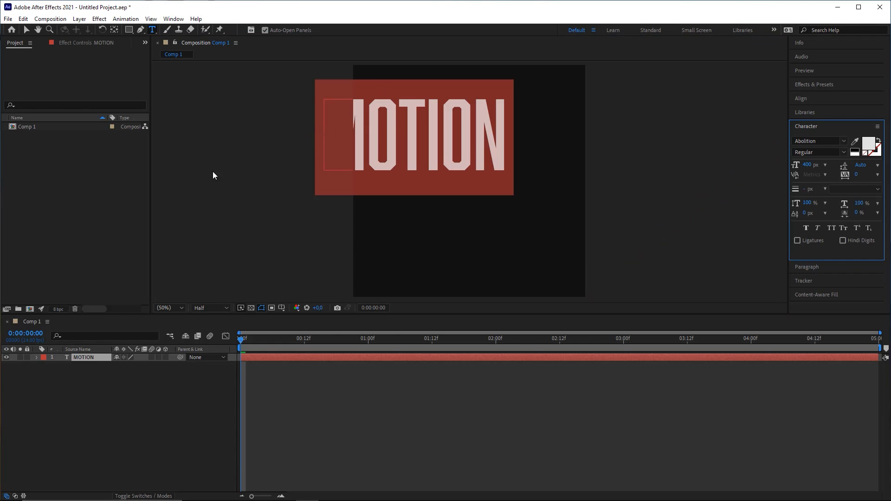
{"action": "left_click", "coordinate": [173, 18]}
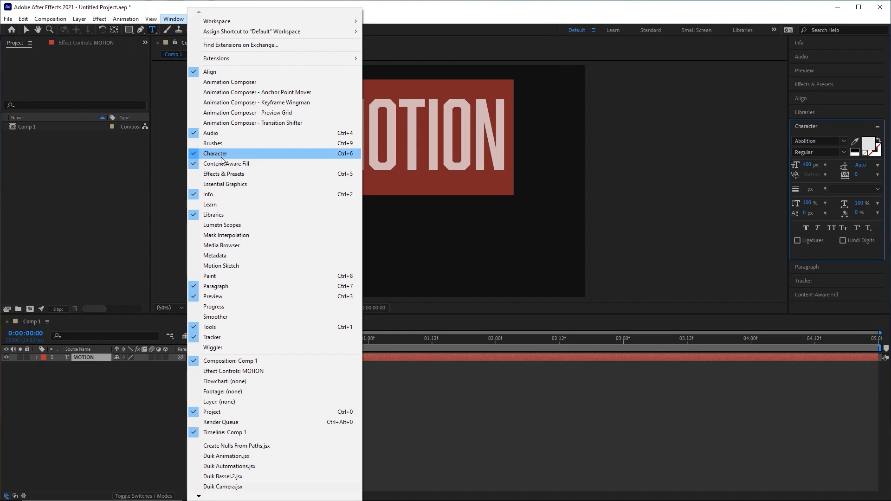
{"action": "left_click", "coordinate": [816, 127]}
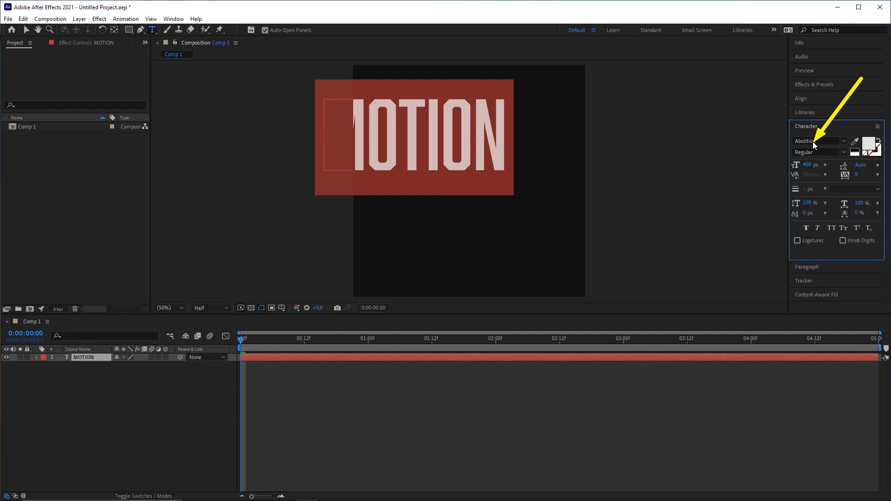
{"action": "left_click", "coordinate": [404, 445]}
Switch to Chrome, open Google Fonts, search for the abolition font, and close the page.
{"action": "left_click", "coordinate": [262, 492]}
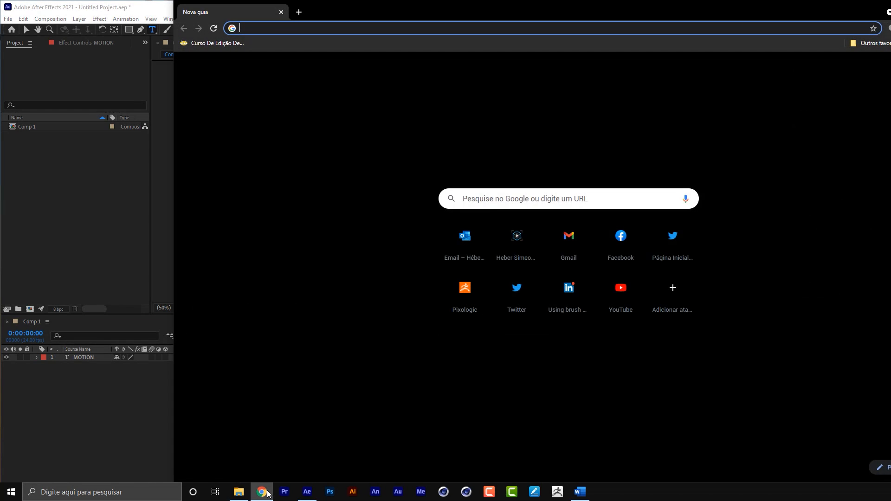
{"action": "type", "text": "GO"}
{"action": "key", "text": "Return"}
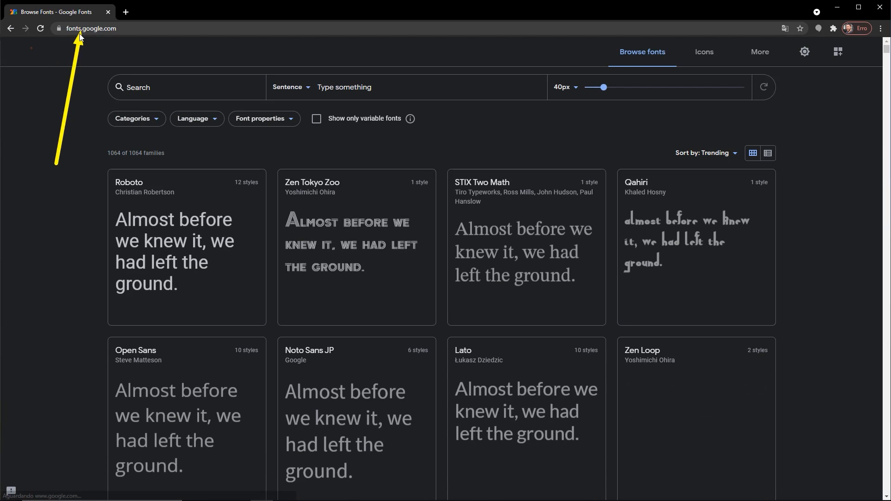
{"action": "left_click", "coordinate": [139, 87]}
{"action": "type", "text": "a"}
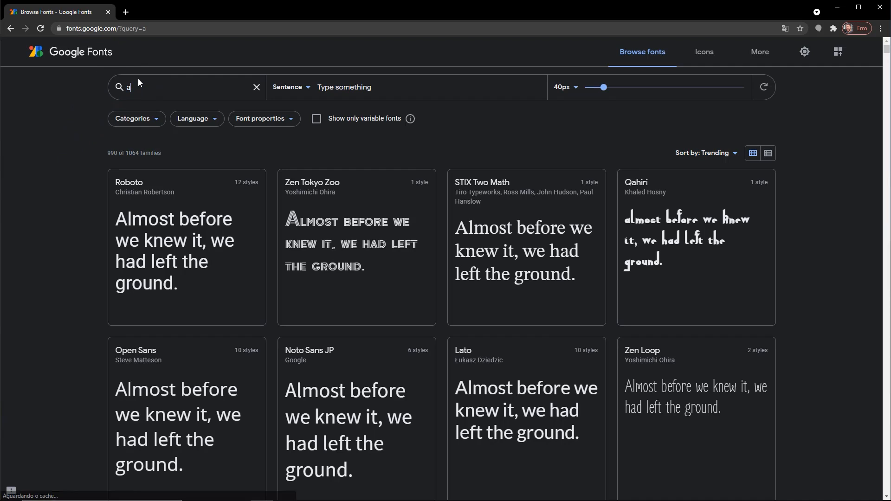
{"action": "type", "text": "bolition"}
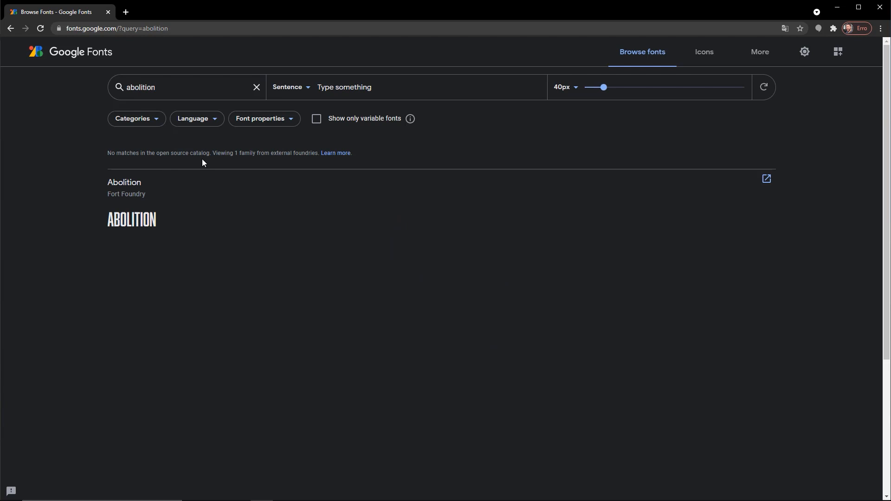
{"action": "left_click", "coordinate": [108, 12]}
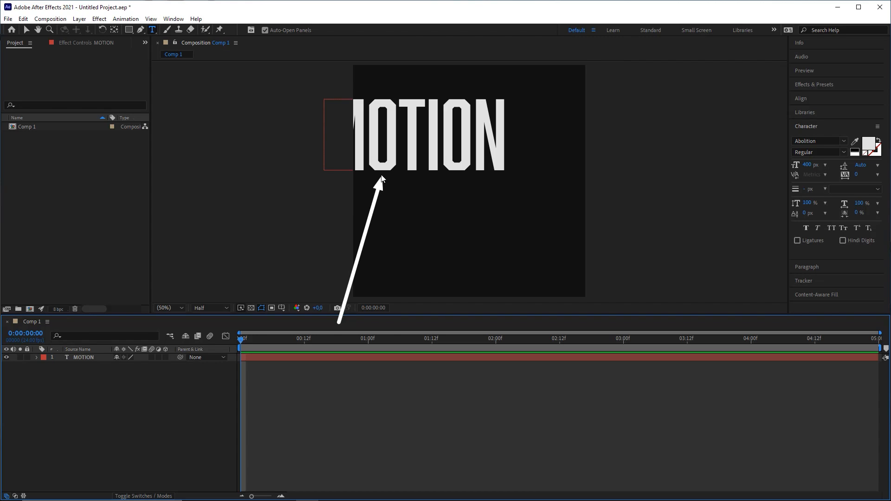
Center the MOTION text layer horizontally and vertically in the composition.
{"action": "left_click", "coordinate": [98, 358]}
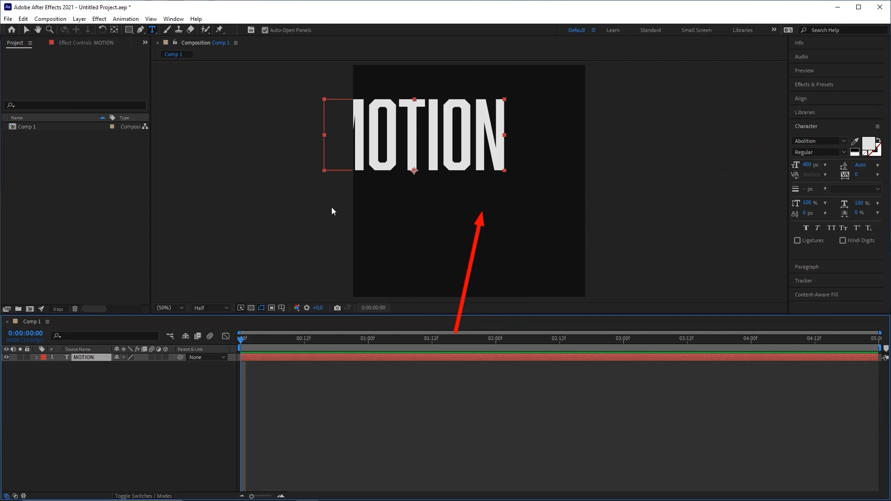
{"action": "left_click", "coordinate": [173, 19]}
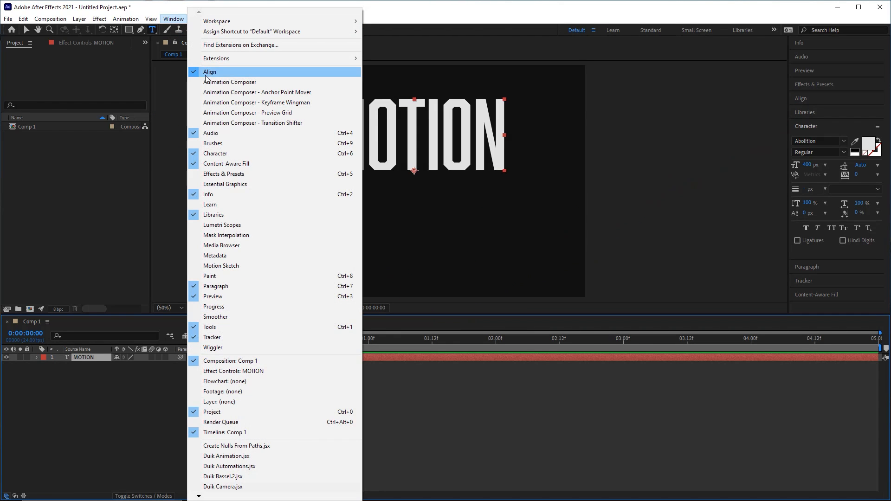
{"action": "left_click", "coordinate": [809, 97]}
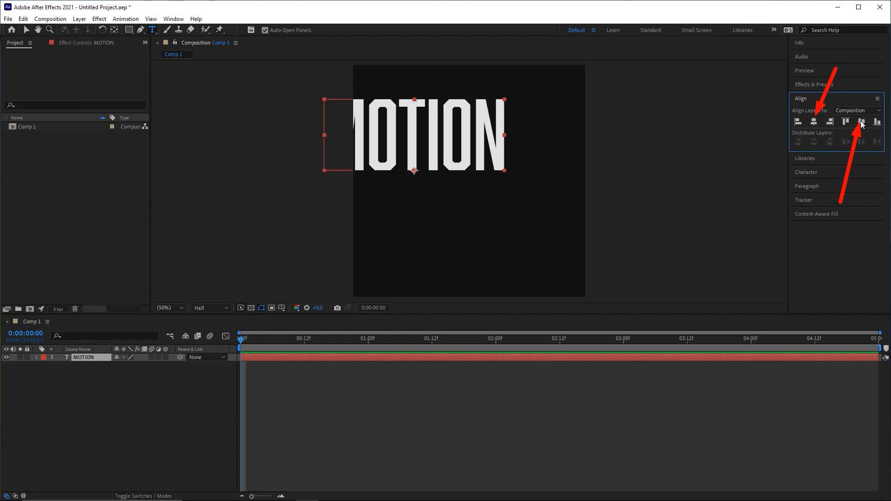
{"action": "left_click", "coordinate": [813, 123]}
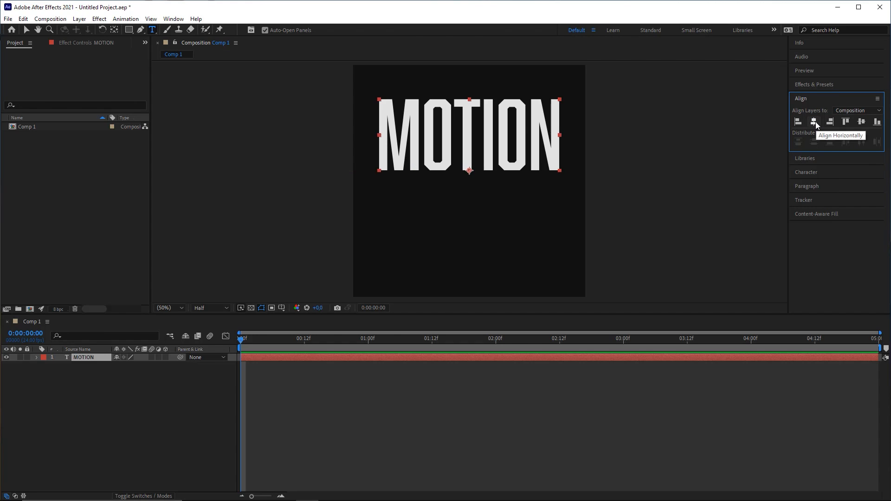
{"action": "left_click", "coordinate": [862, 122]}
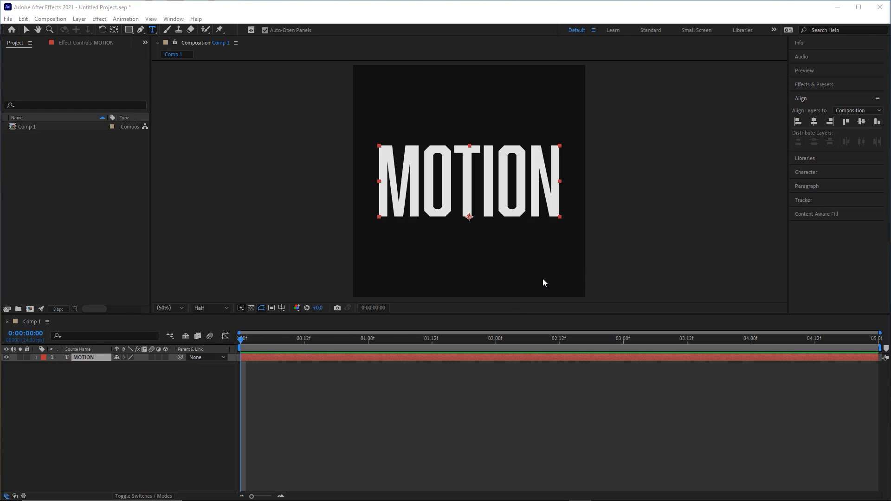
{"action": "mouse_move", "coordinate": [450, 418]}
{"action": "left_mouse_down"}
{"action": "mouse_move", "coordinate": [785, 113]}
{"action": "mouse_move", "coordinate": [813, 38]}
{"action": "left_mouse_up"}
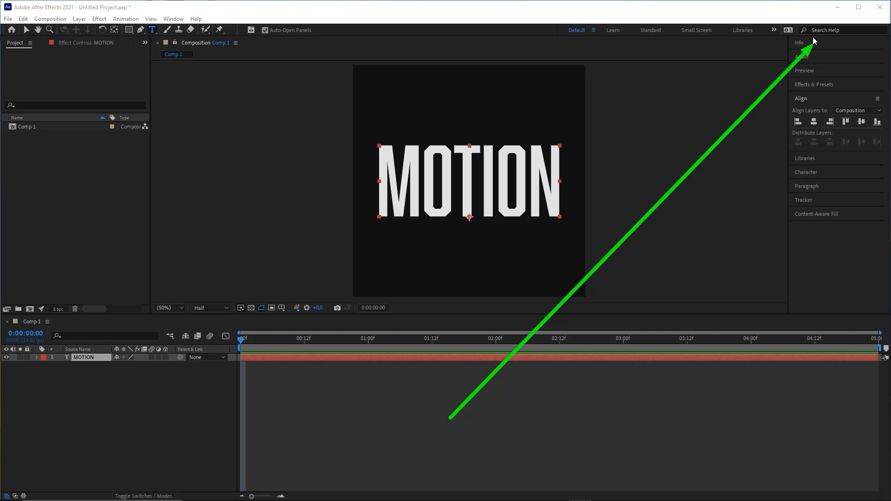
{"action": "left_click", "coordinate": [91, 360]}
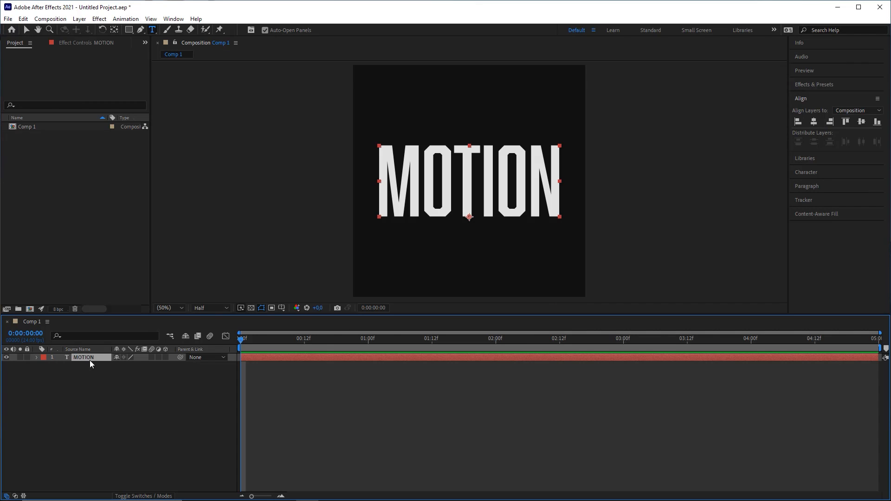
{"action": "key", "text": "s"}
{"action": "left_click", "coordinate": [111, 368]}
{"action": "left_click_drag", "start_coordinate": [146, 365], "coordinate": [199, 358]}
{"action": "left_click", "coordinate": [36, 358]}
Create shapes from the MOTION text layer.
{"action": "right_click", "coordinate": [83, 356]}
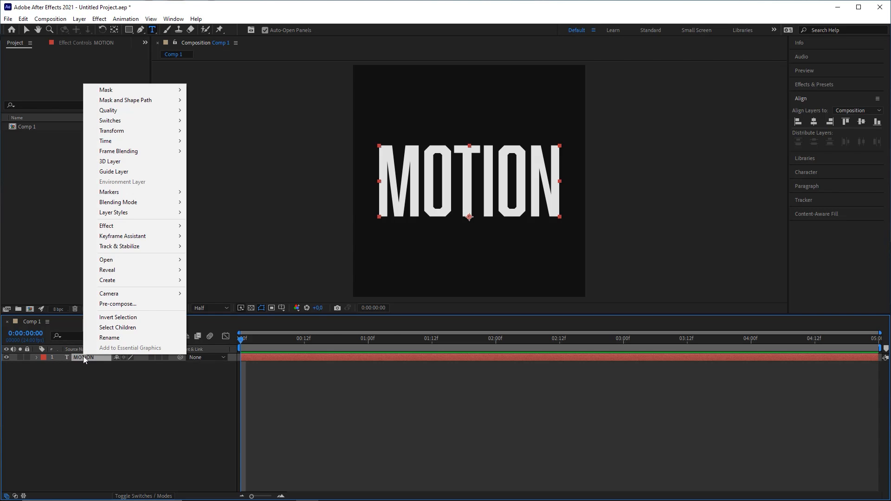
{"action": "mouse_move", "coordinate": [114, 282]}
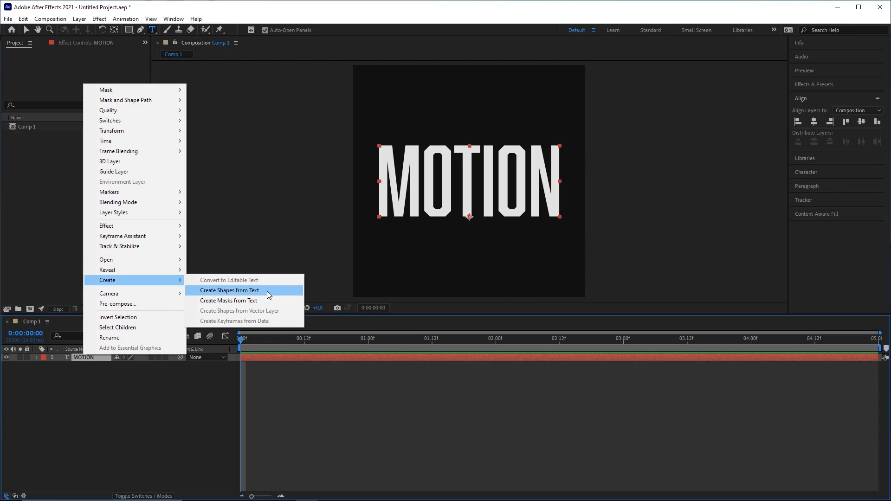
{"action": "left_click", "coordinate": [226, 291]}
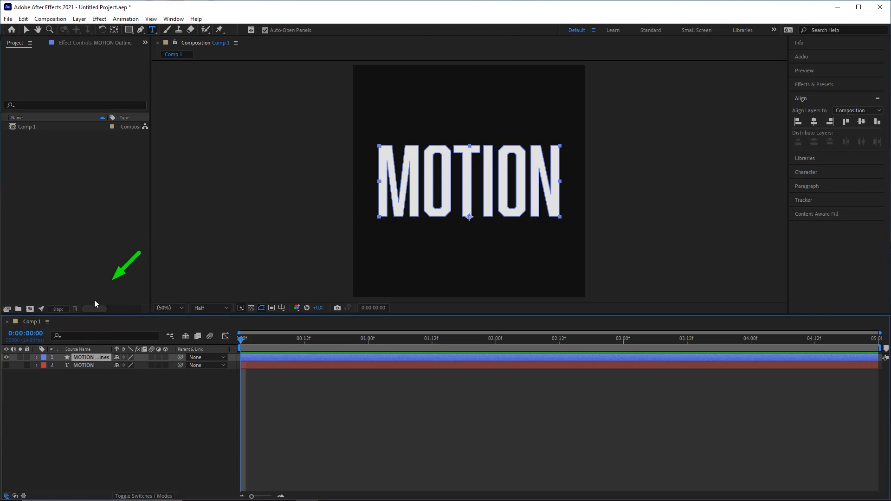
Expand the outlines layer's contents down to the letter M and select its Path property.
{"action": "left_click", "coordinate": [37, 357]}
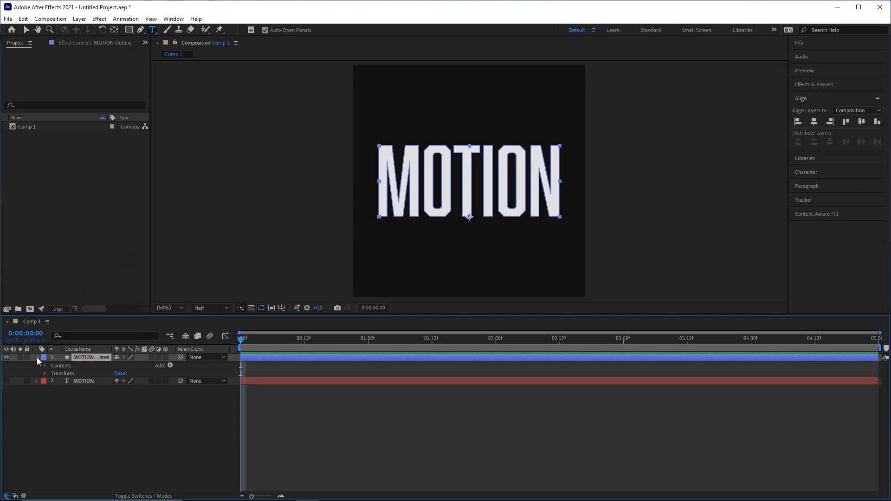
{"action": "left_click", "coordinate": [46, 367]}
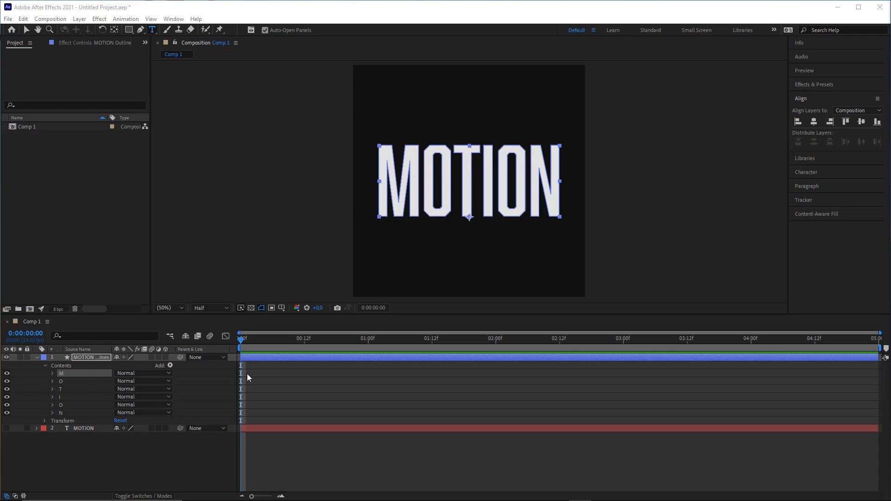
{"action": "left_click", "coordinate": [52, 374]}
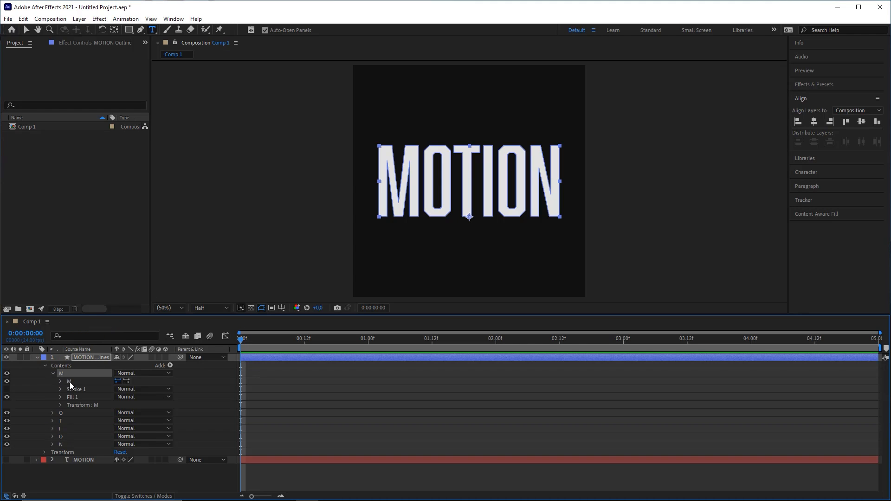
{"action": "left_click", "coordinate": [69, 381]}
{"action": "left_click", "coordinate": [60, 381]}
{"action": "left_click", "coordinate": [89, 391]}
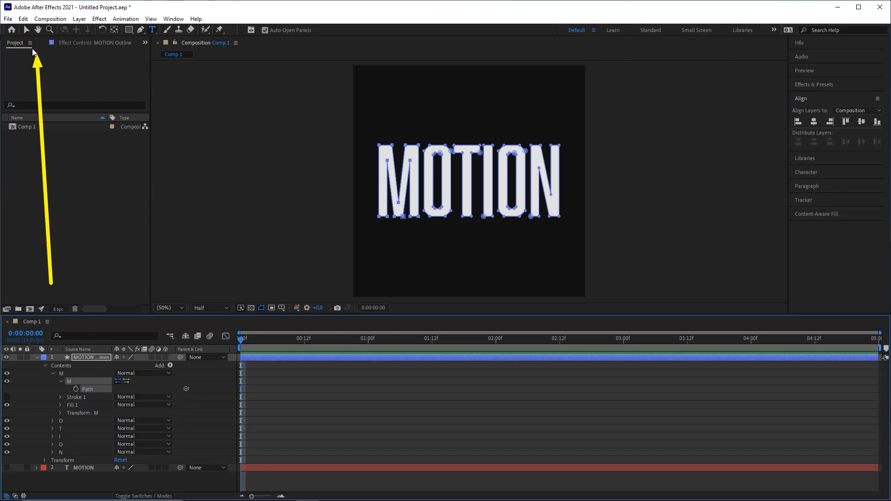
Try reshaping the letter M by moving its upper path points with the Selection tool, and undo the changes.
{"action": "left_click", "coordinate": [27, 30]}
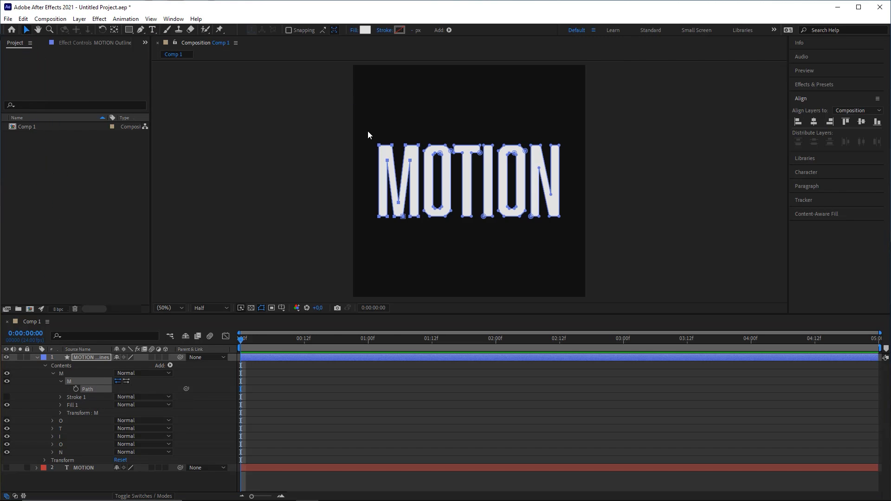
{"action": "left_click_drag", "start_coordinate": [365, 129], "coordinate": [403, 152]}
{"action": "left_click_drag", "start_coordinate": [391, 145], "coordinate": [402, 167]}
{"action": "key", "text": "ctrl+z"}
{"action": "left_click_drag", "start_coordinate": [387, 160], "coordinate": [399, 129]}
{"action": "key", "text": "ctrl+z"}
{"action": "key", "text": "ctrl+z"}
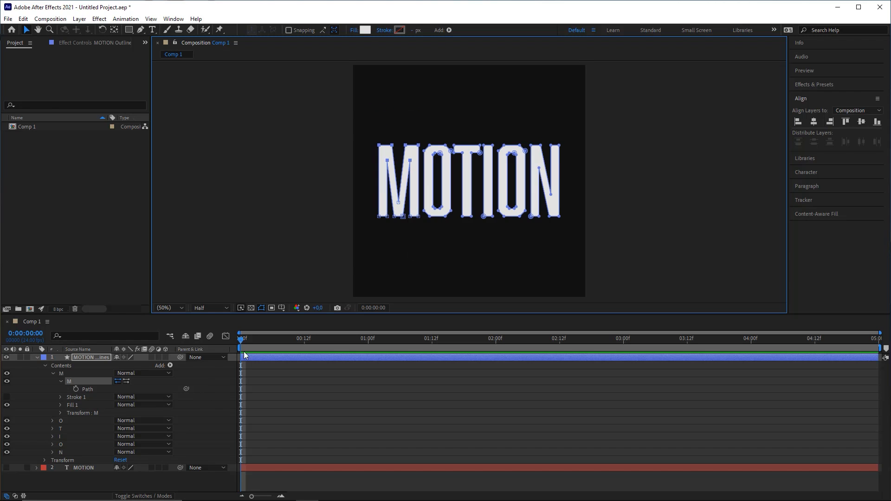
Try a Path keyframe for the letter M at the composition start, move to 0:00:02:01, and delete the keyframe.
{"action": "left_click", "coordinate": [77, 390]}
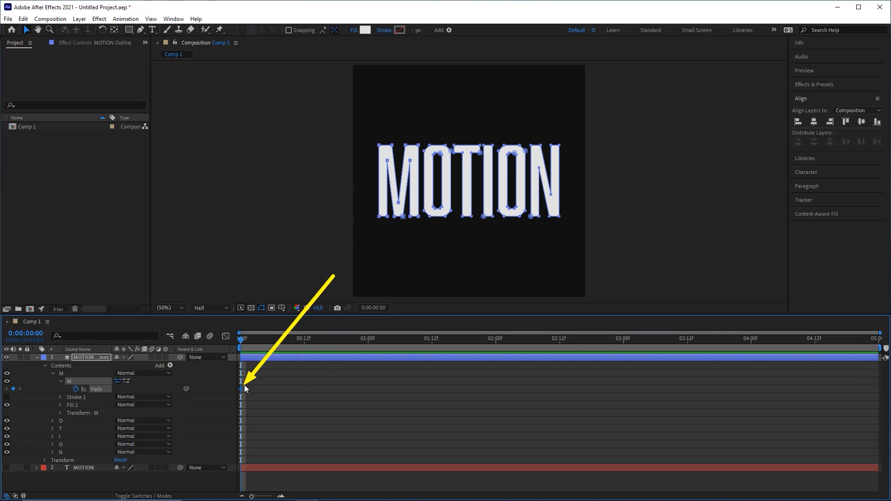
{"action": "left_click_drag", "start_coordinate": [405, 339], "coordinate": [501, 340]}
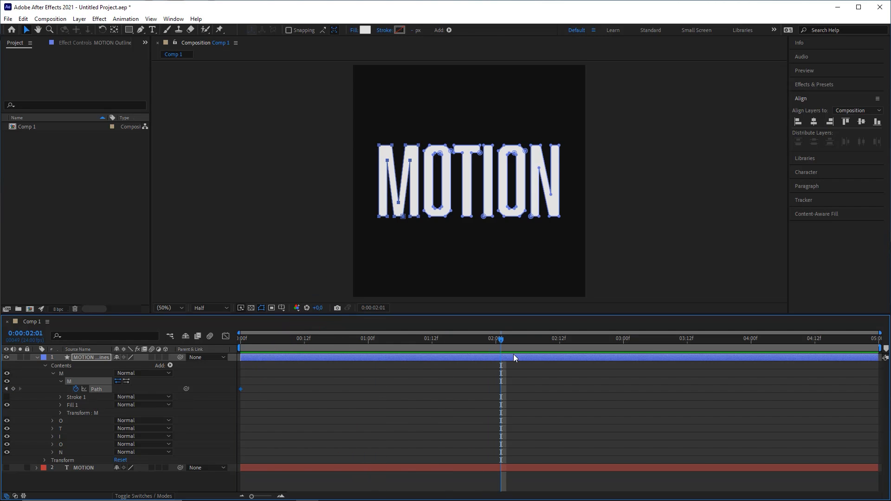
{"action": "left_click_drag", "start_coordinate": [251, 378], "coordinate": [235, 398]}
{"action": "key", "text": "Delete"}
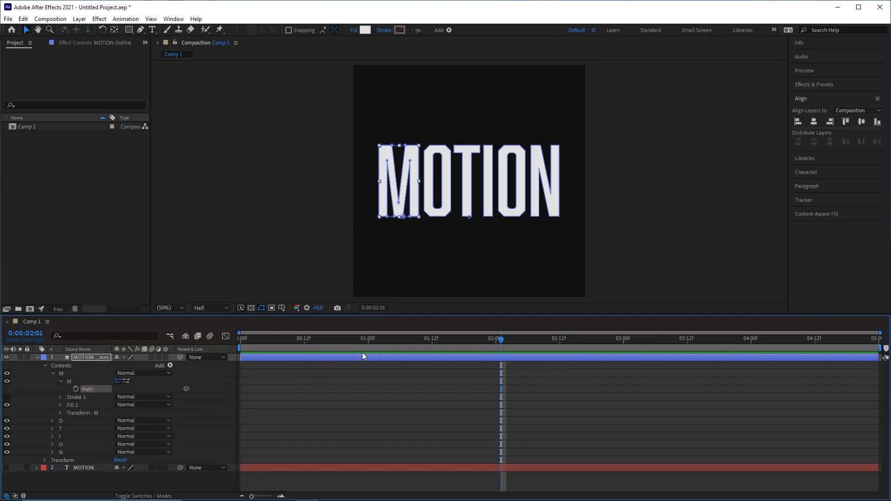
Return to 0:00:00:00 and set a Path keyframe for the letter M.
{"action": "left_click_drag", "start_coordinate": [513, 341], "coordinate": [203, 343]}
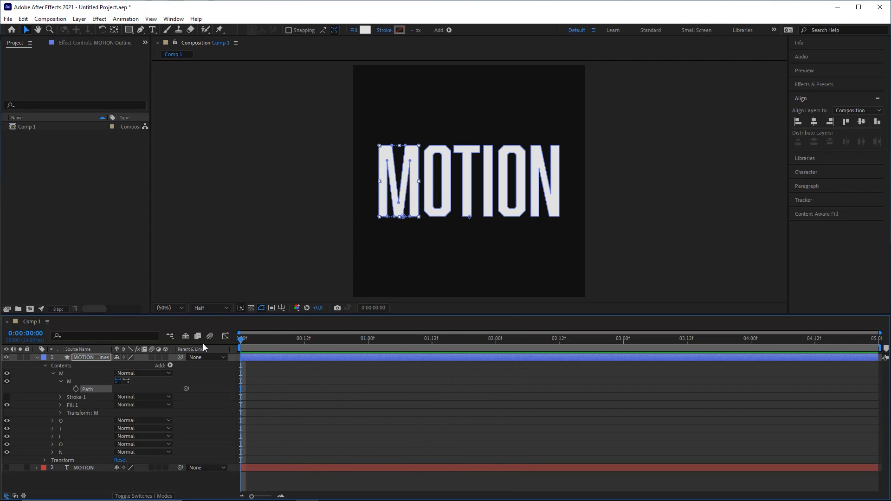
{"action": "left_click", "coordinate": [76, 389]}
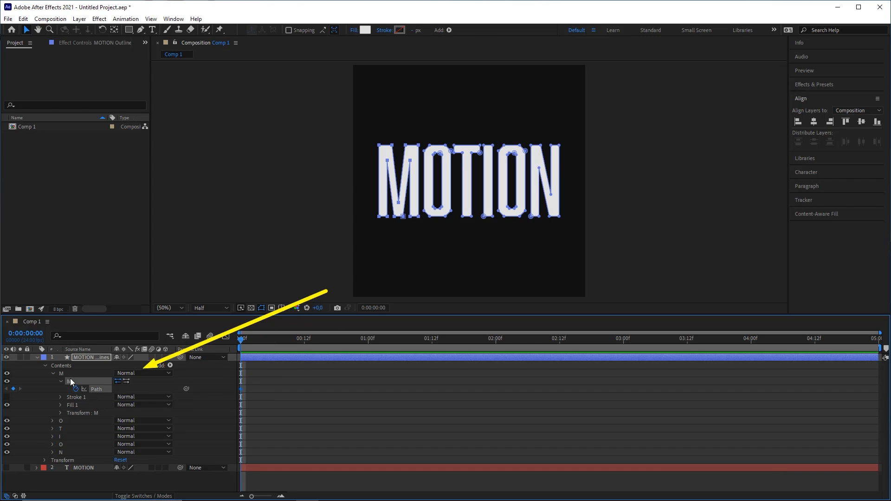
Expand the first letter O's group down to the Path properties of both its shapes.
{"action": "left_click", "coordinate": [52, 421]}
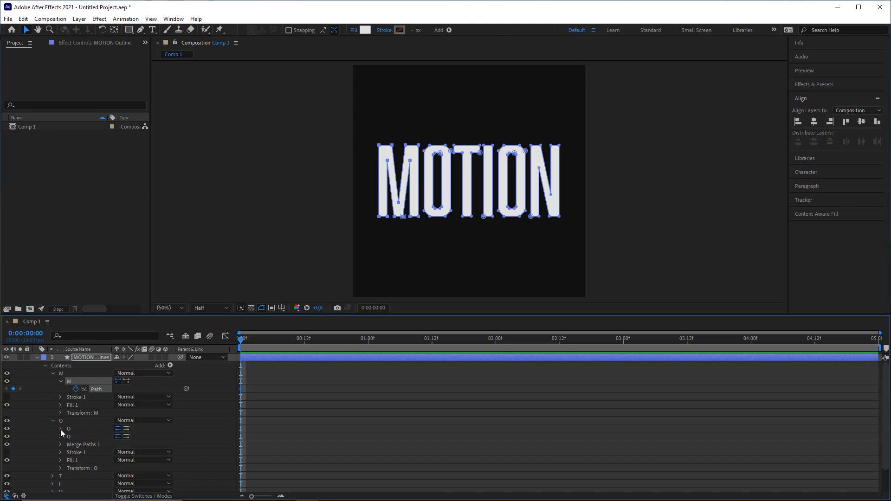
{"action": "left_click", "coordinate": [61, 429]}
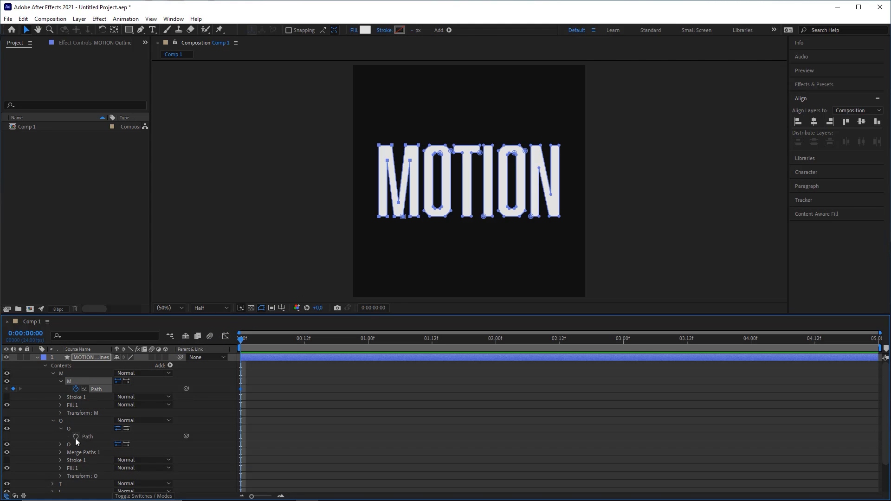
{"action": "left_click", "coordinate": [61, 444]}
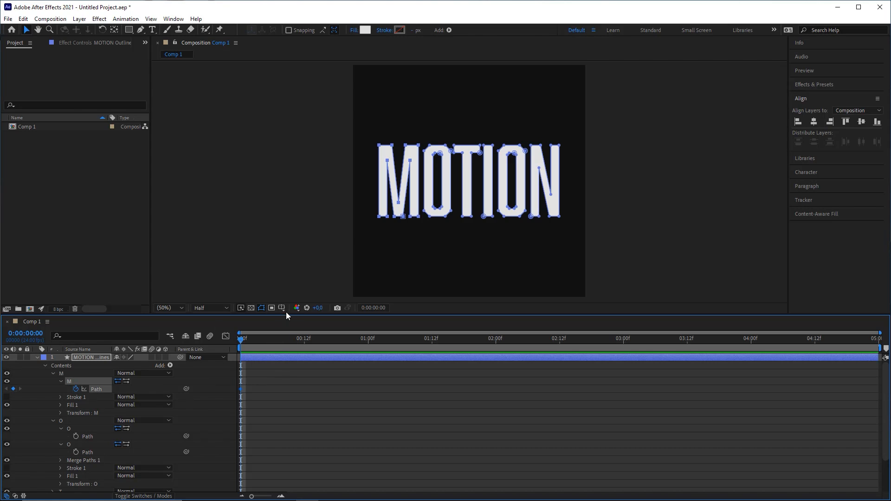
Filter the timeline by "path" so that the Path properties of all the letters are listed.
{"action": "left_click", "coordinate": [80, 336]}
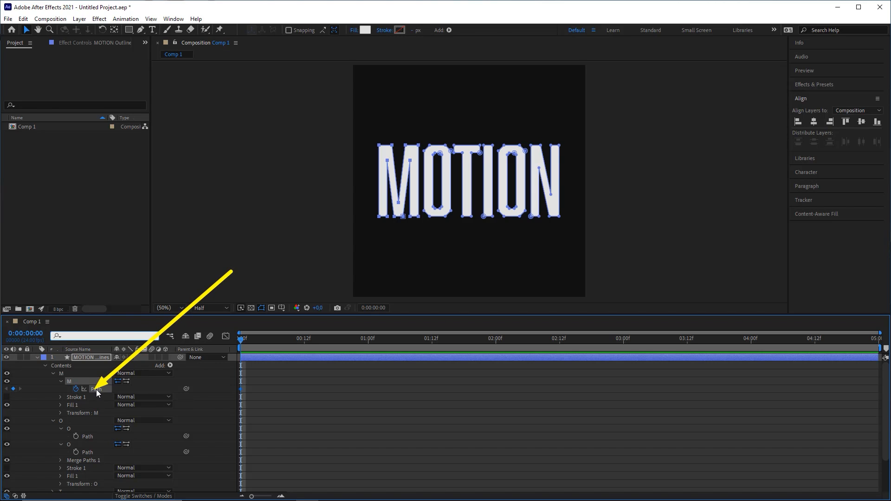
{"action": "left_click", "coordinate": [77, 335]}
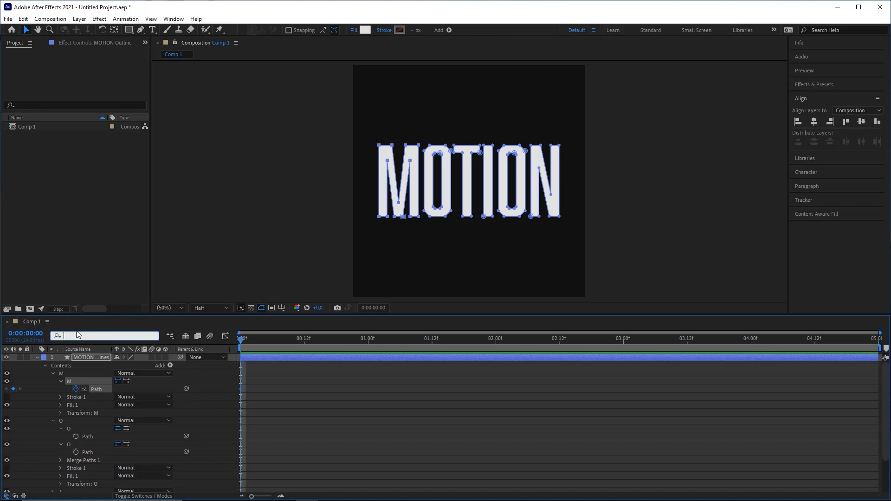
{"action": "type", "text": "path"}
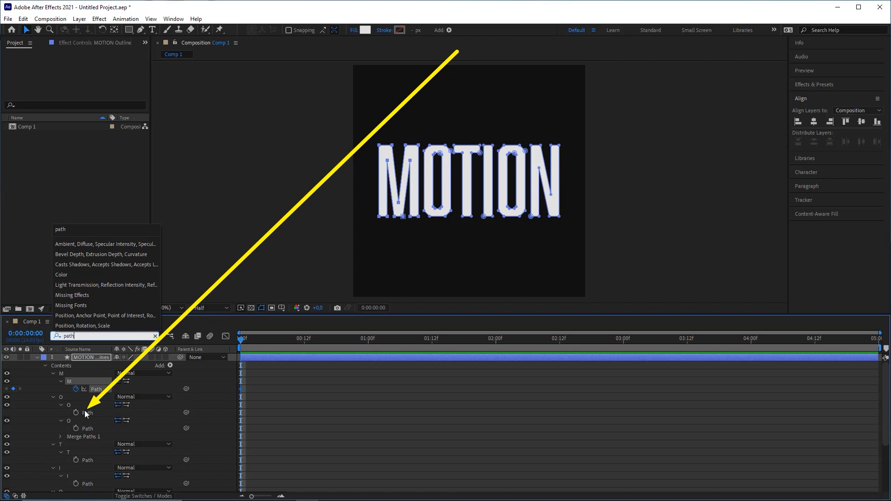
{"action": "key", "text": "Escape"}
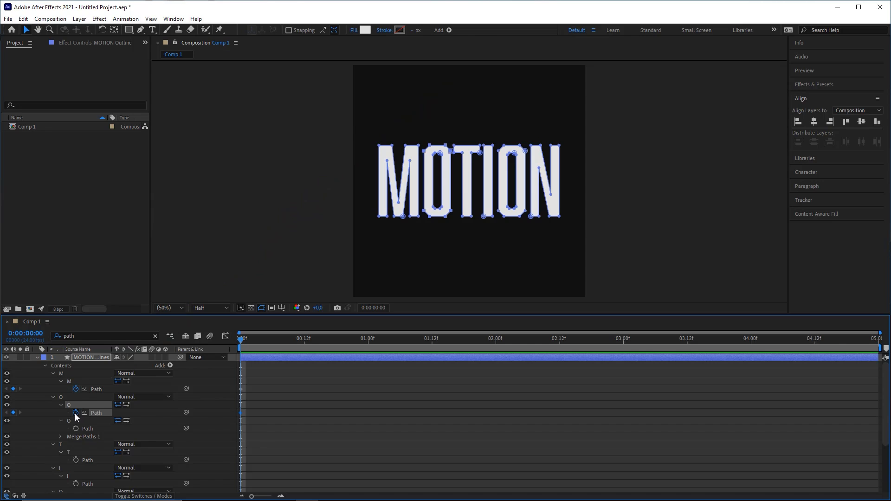
Set Path keyframes at 0:00:00:00 for the remaining letters O, T, I, O and N, including both shapes of each O.
{"action": "left_click", "coordinate": [76, 428]}
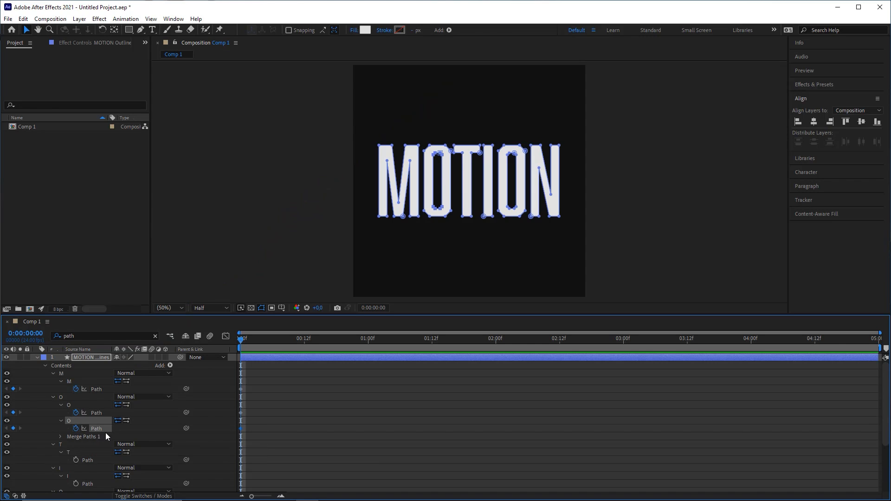
{"action": "scroll", "coordinate": [101, 413], "scroll_direction": "down", "scroll_amount": 2}
{"action": "left_click", "coordinate": [76, 411]}
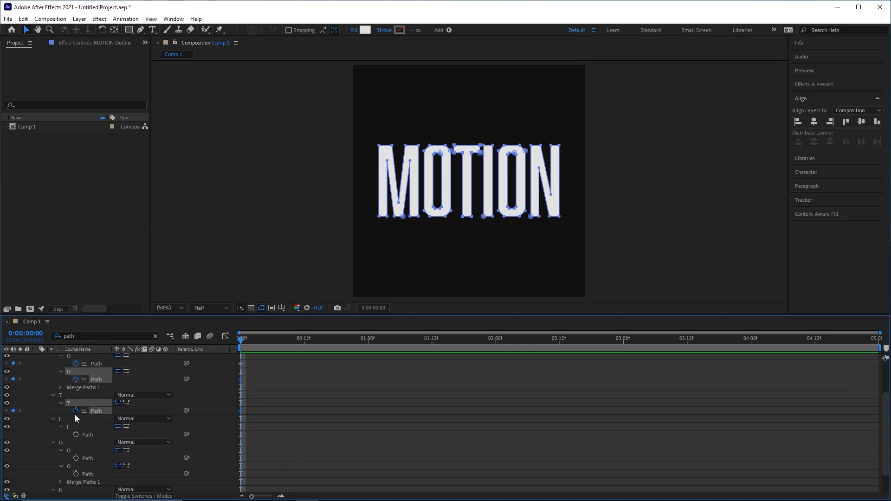
{"action": "left_click", "coordinate": [76, 434]}
{"action": "scroll", "coordinate": [76, 436], "scroll_direction": "down", "scroll_amount": 1}
{"action": "left_click", "coordinate": [76, 432]}
{"action": "left_click", "coordinate": [76, 448]}
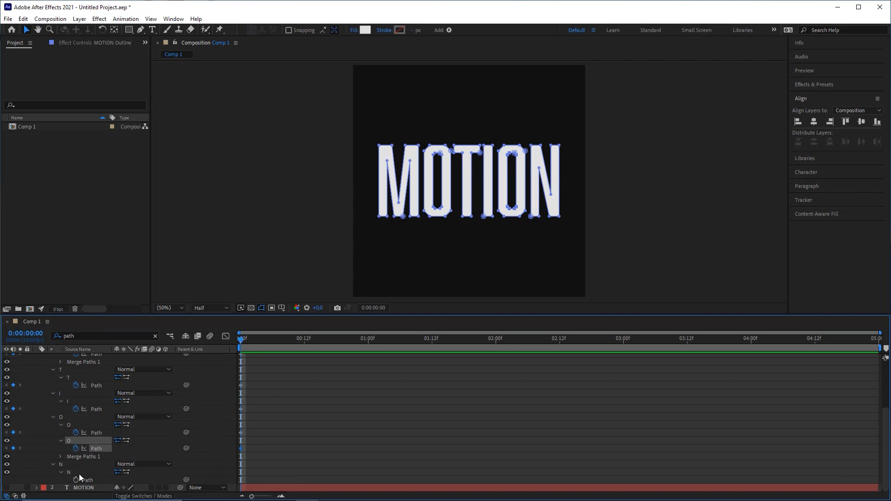
{"action": "left_click", "coordinate": [76, 479]}
{"action": "scroll", "coordinate": [96, 379], "scroll_direction": "up", "scroll_amount": 3}
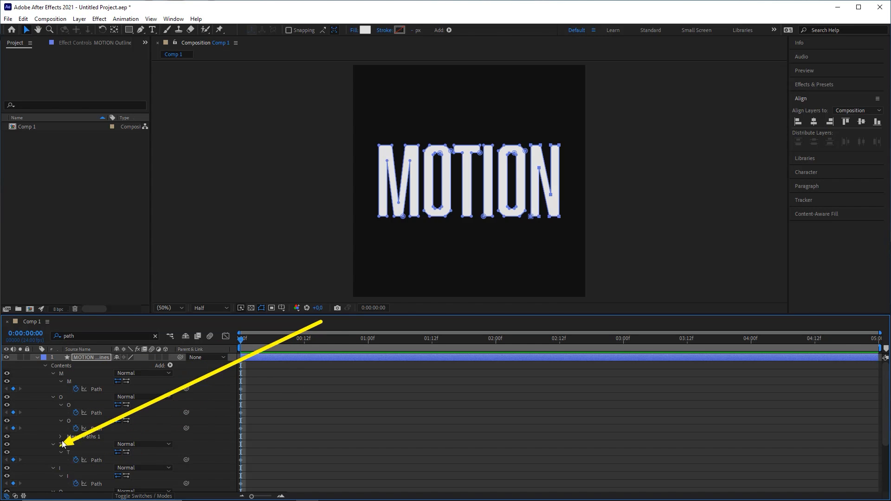
Clear the timeline filter and show only the keyframed Path properties of the outlines layer.
{"action": "key", "text": "ctrl+s"}
{"action": "key", "text": "Escape"}
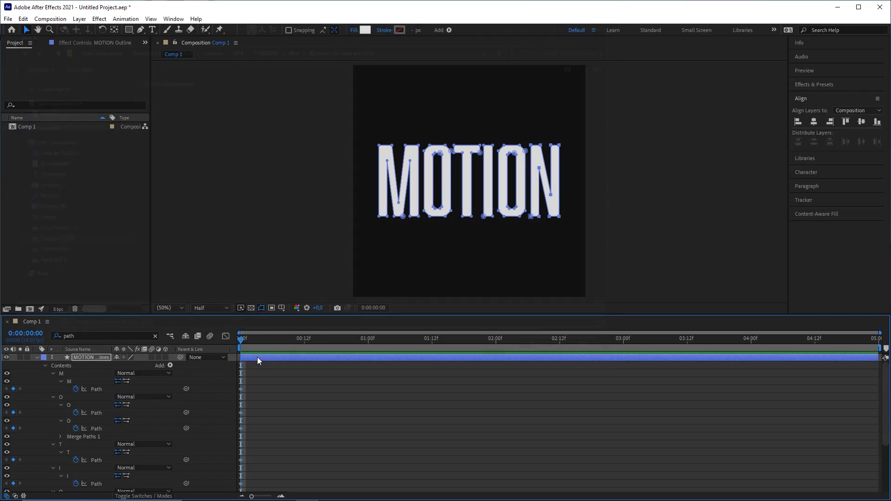
{"action": "key", "text": "u"}
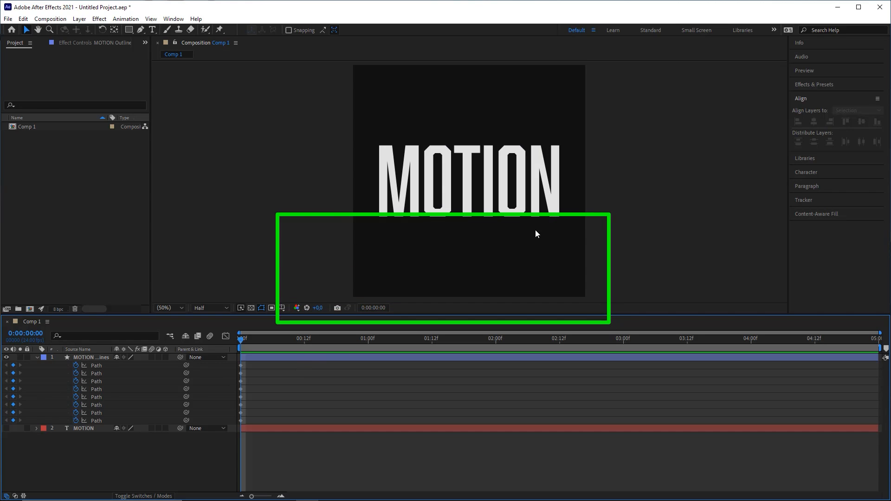
{"action": "mouse_move", "coordinate": [295, 230]}
{"action": "left_mouse_down"}
{"action": "mouse_move", "coordinate": [329, 301]}
{"action": "mouse_move", "coordinate": [504, 242]}
{"action": "mouse_move", "coordinate": [292, 233]}
{"action": "left_mouse_up"}
{"action": "mouse_move", "coordinate": [301, 243]}
{"action": "left_mouse_down"}
{"action": "mouse_move", "coordinate": [426, 243]}
{"action": "mouse_move", "coordinate": [477, 264]}
{"action": "left_mouse_up"}
{"action": "mouse_move", "coordinate": [460, 225]}
{"action": "left_mouse_down"}
{"action": "mouse_move", "coordinate": [384, 227]}
{"action": "mouse_move", "coordinate": [278, 270]}
{"action": "left_mouse_up"}
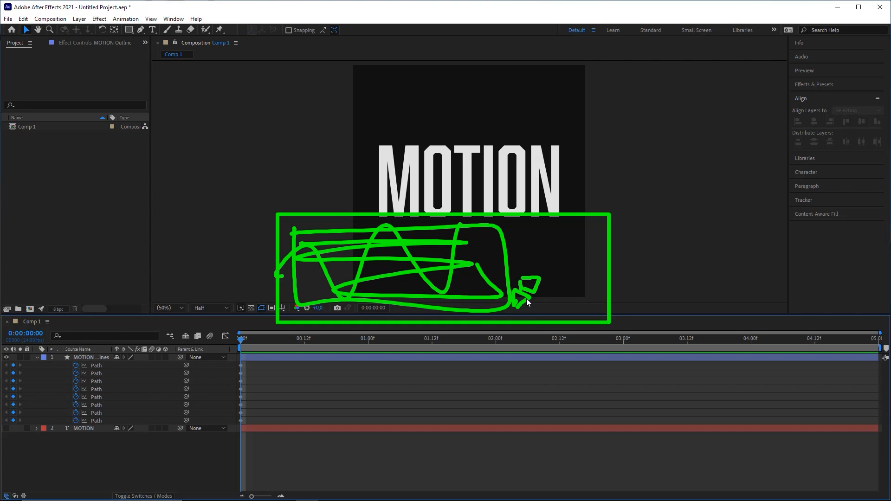
{"action": "left_click_drag", "start_coordinate": [527, 303], "coordinate": [532, 310]}
{"action": "left_click_drag", "start_coordinate": [508, 251], "coordinate": [526, 258]}
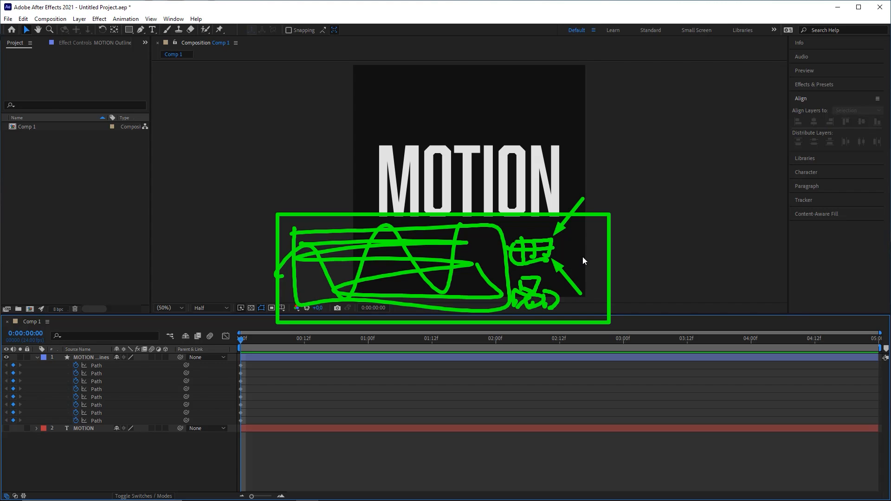
{"action": "key", "text": "Escape"}
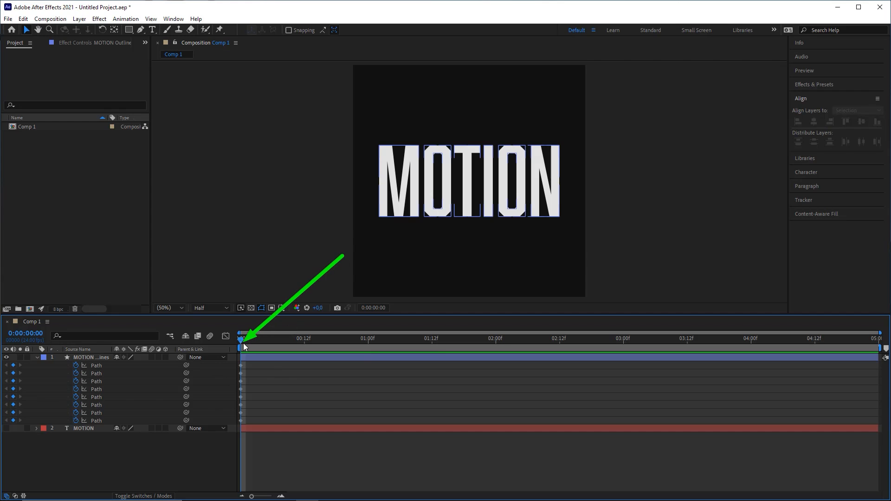
{"action": "key", "text": "space"}
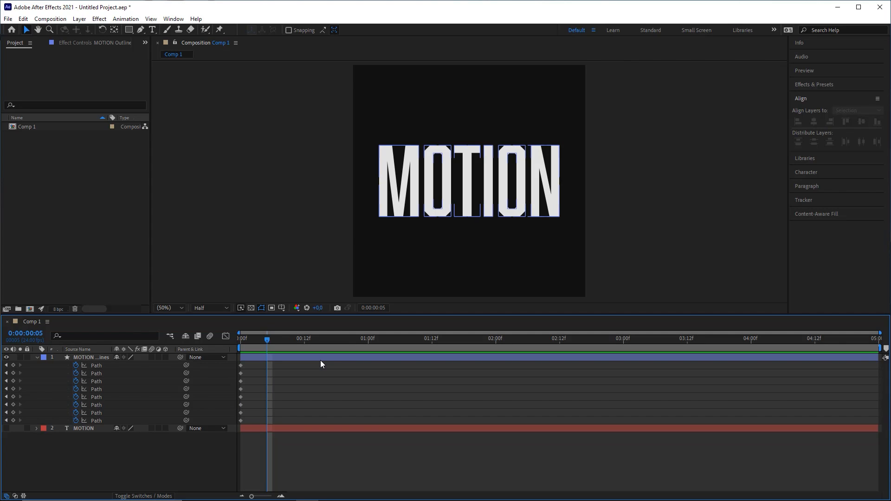
{"action": "left_click", "coordinate": [231, 301]}
{"action": "key", "text": "Page_Up"}
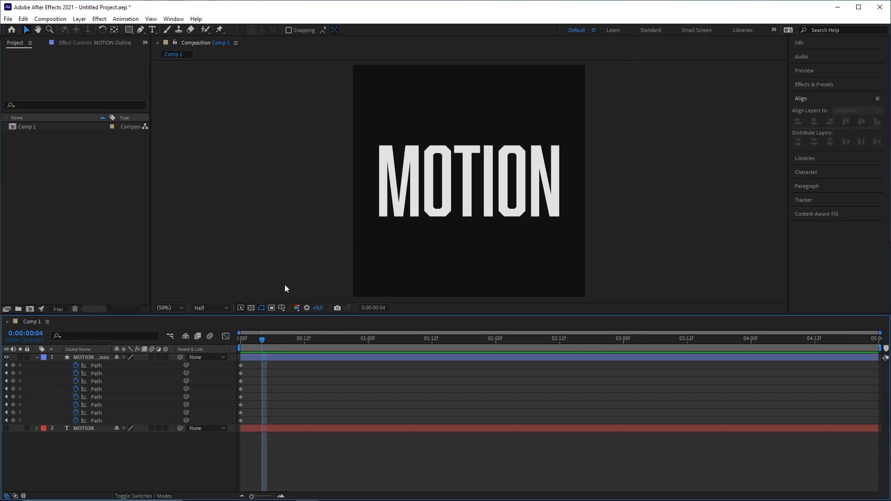
{"action": "key", "text": "Page_Up"}
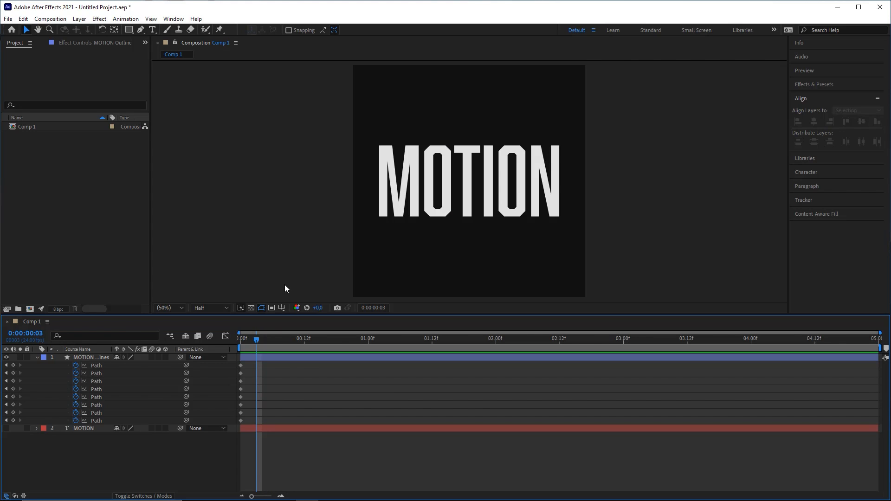
{"action": "key", "text": "space"}
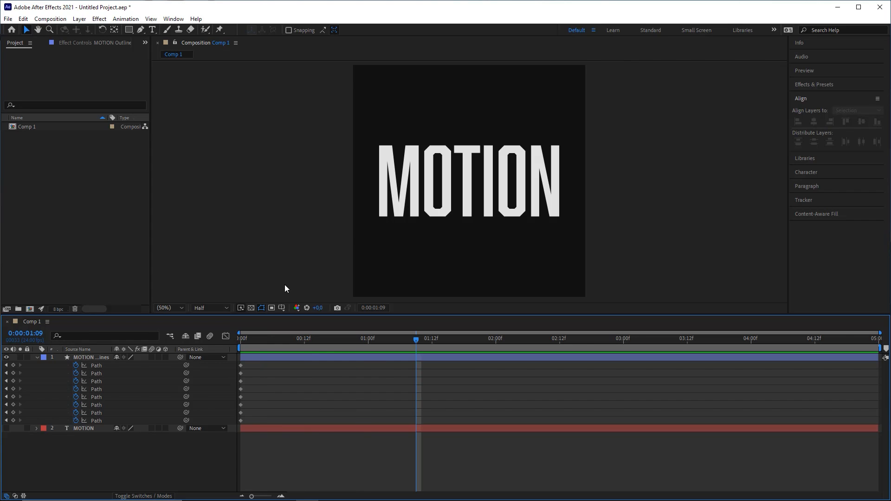
{"action": "key", "text": "Home"}
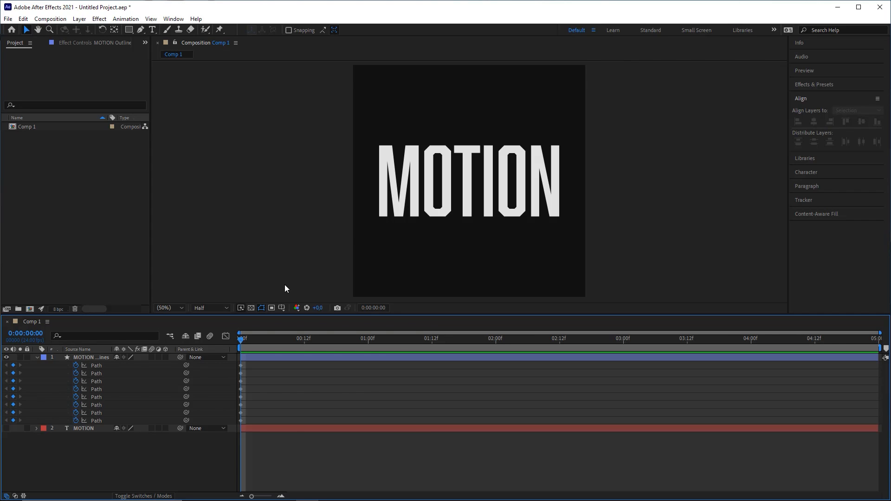
Copy all the Path keyframes at the composition start and paste them at 0:00:00:20.
{"action": "key", "text": "space"}
{"action": "key", "text": "space"}
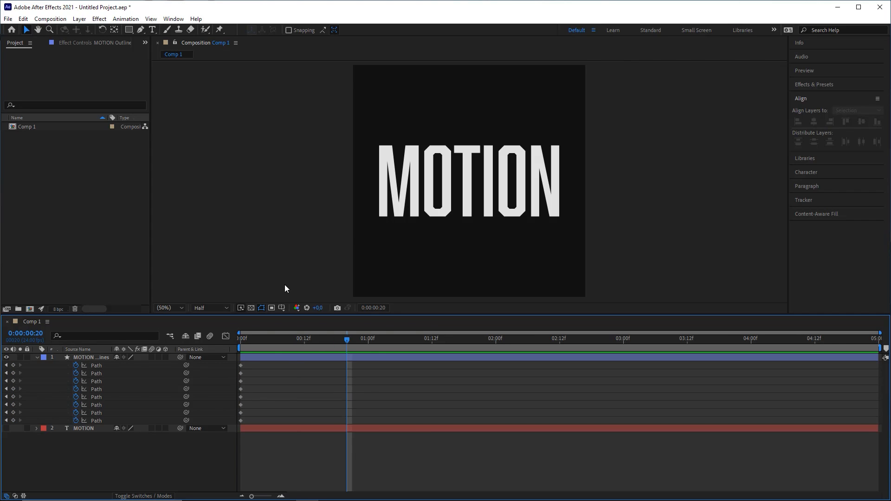
{"action": "left_click_drag", "start_coordinate": [256, 365], "coordinate": [244, 414]}
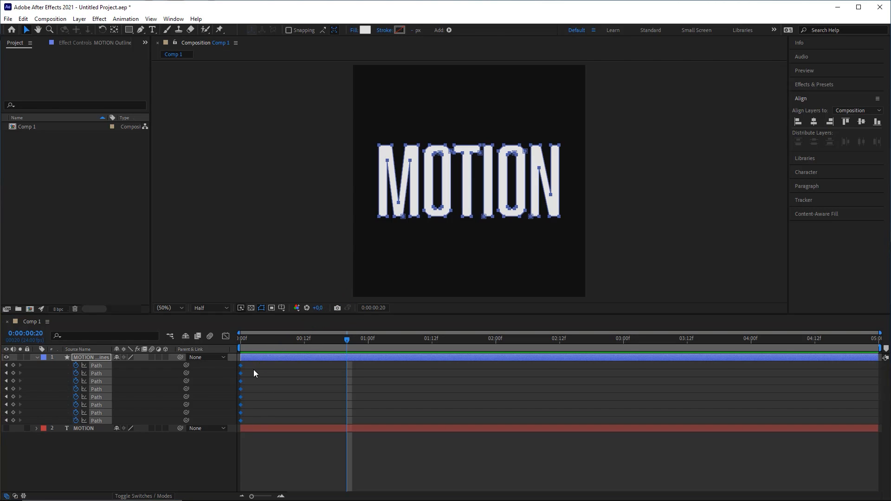
{"action": "left_click_drag", "start_coordinate": [259, 365], "coordinate": [226, 425]}
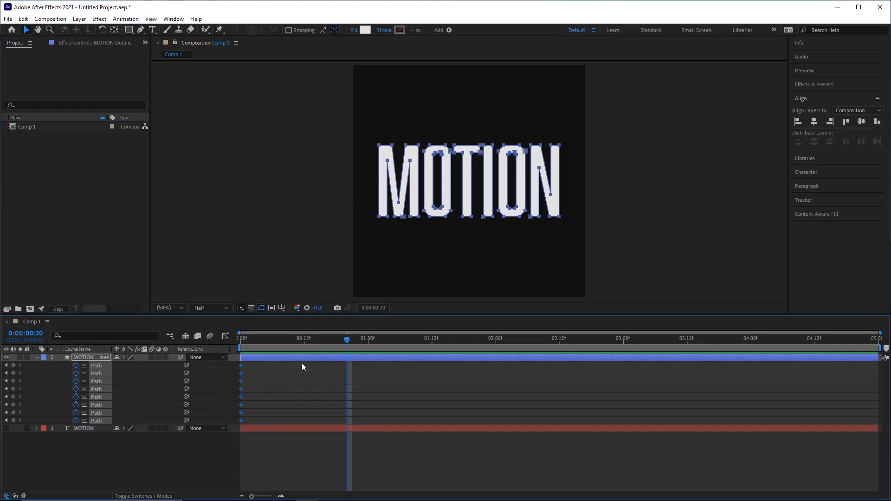
{"action": "key", "text": "ctrl+v"}
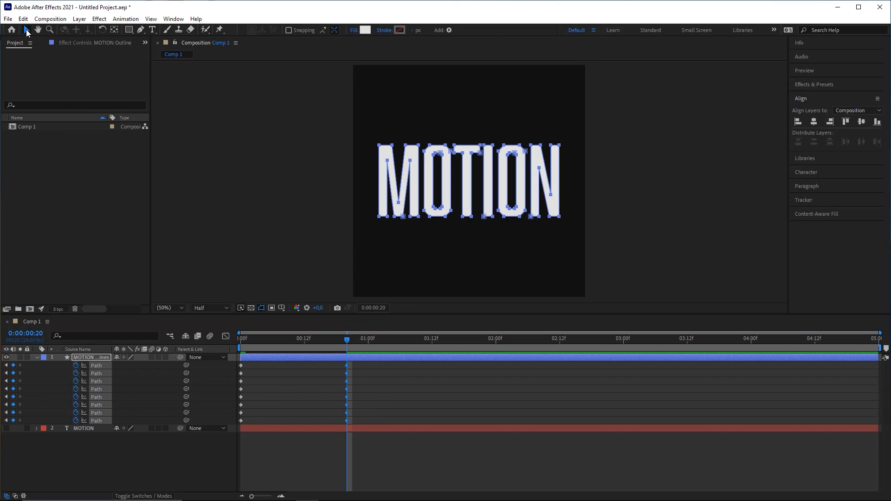
Stretch all the letters vertically at 0:00:00:20 by moving their upper path points up and their lower path points down.
{"action": "left_click_drag", "start_coordinate": [342, 119], "coordinate": [587, 183]}
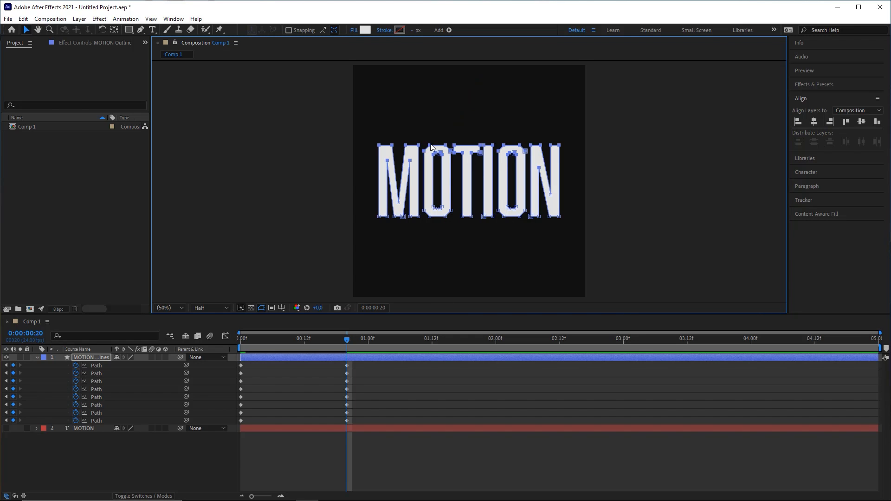
{"action": "left_click_drag", "start_coordinate": [431, 148], "coordinate": [430, 97]}
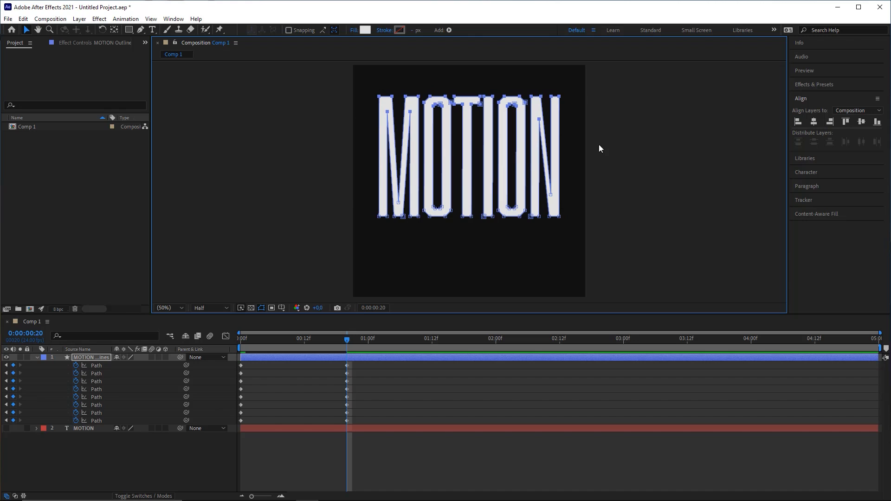
{"action": "left_click_drag", "start_coordinate": [607, 256], "coordinate": [353, 181]}
{"action": "left_click_drag", "start_coordinate": [394, 218], "coordinate": [392, 263]}
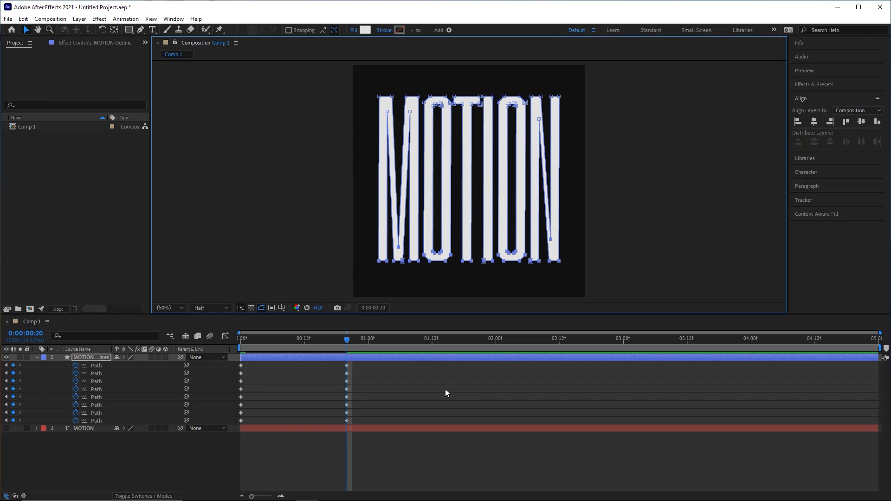
{"action": "left_click", "coordinate": [460, 387]}
Copy all the Path keyframes at the composition start and paste them at 0:00:01:16.
{"action": "mouse_move", "coordinate": [348, 340]}
{"action": "left_mouse_down"}
{"action": "mouse_move", "coordinate": [225, 347]}
{"action": "mouse_move", "coordinate": [386, 343]}
{"action": "mouse_move", "coordinate": [361, 350]}
{"action": "left_mouse_up"}
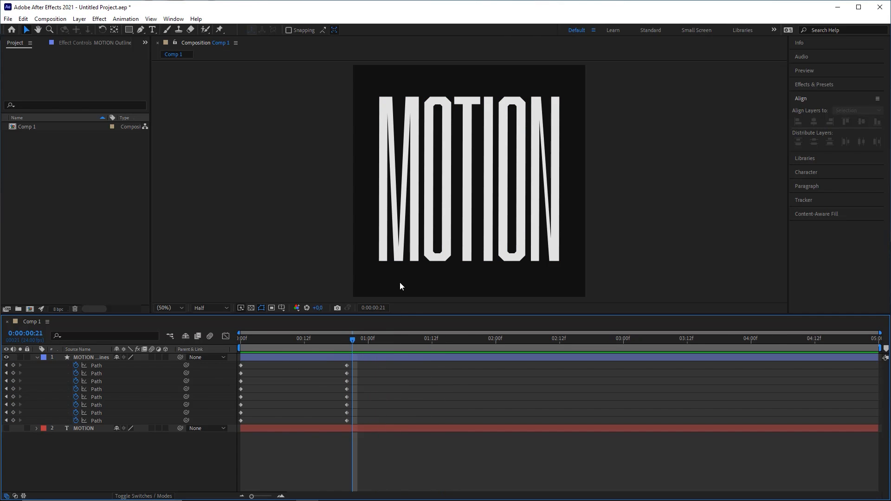
{"action": "key", "text": "Page_Up"}
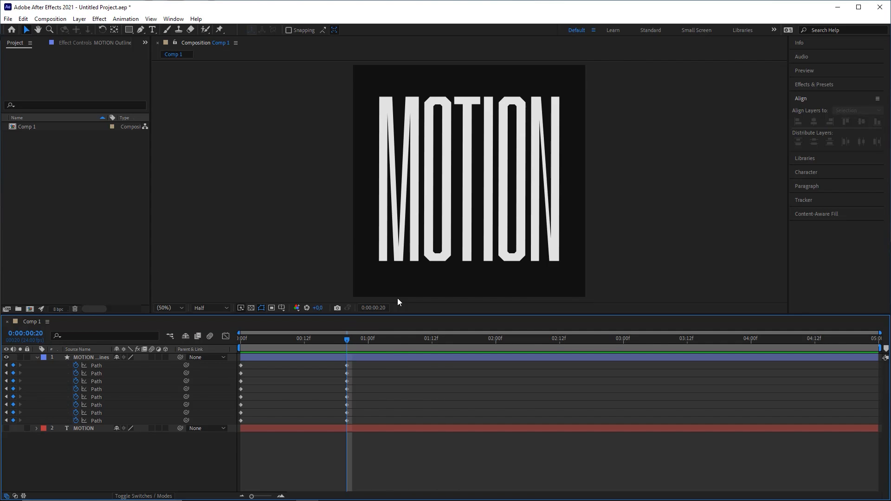
{"action": "key", "text": "shift+Page_Down"}
{"action": "key", "text": "shift+Page_Down"}
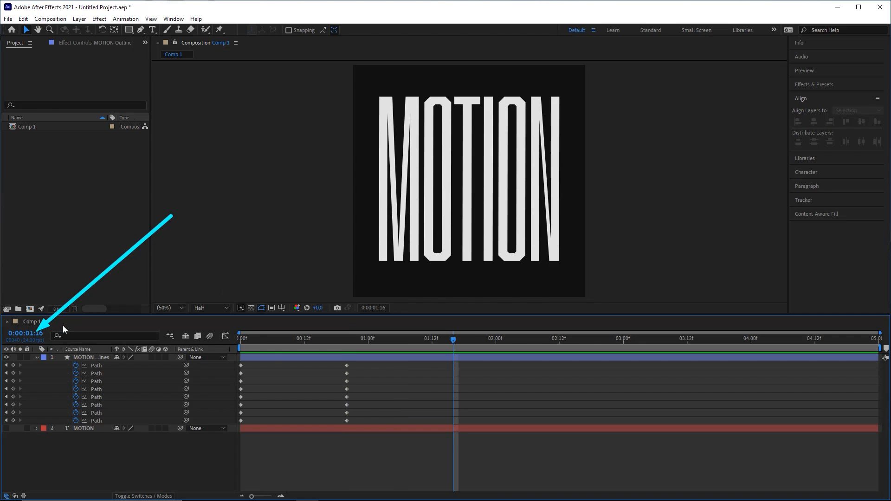
{"action": "left_click_drag", "start_coordinate": [249, 364], "coordinate": [238, 425]}
{"action": "key", "text": "ctrl+c"}
{"action": "key", "text": "ctrl+v"}
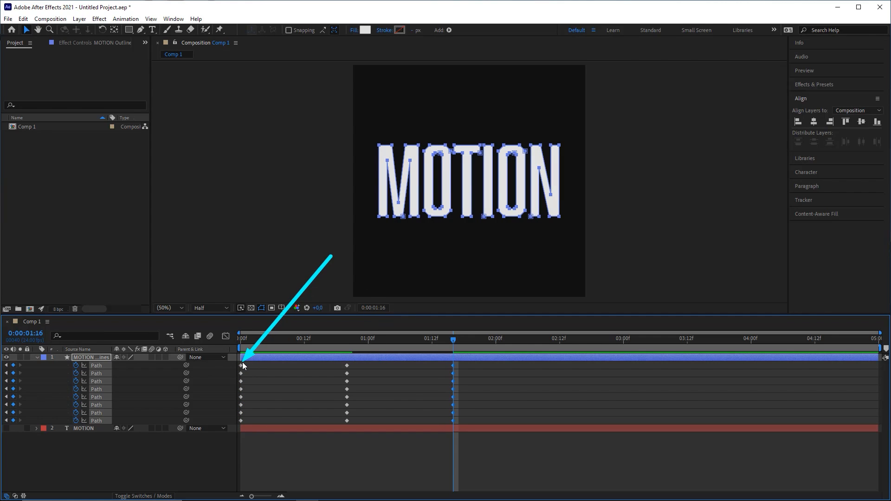
Return to 0:00:00:00 and preview the letter stretching animation.
{"action": "left_click", "coordinate": [253, 341]}
{"action": "key", "text": "Home"}
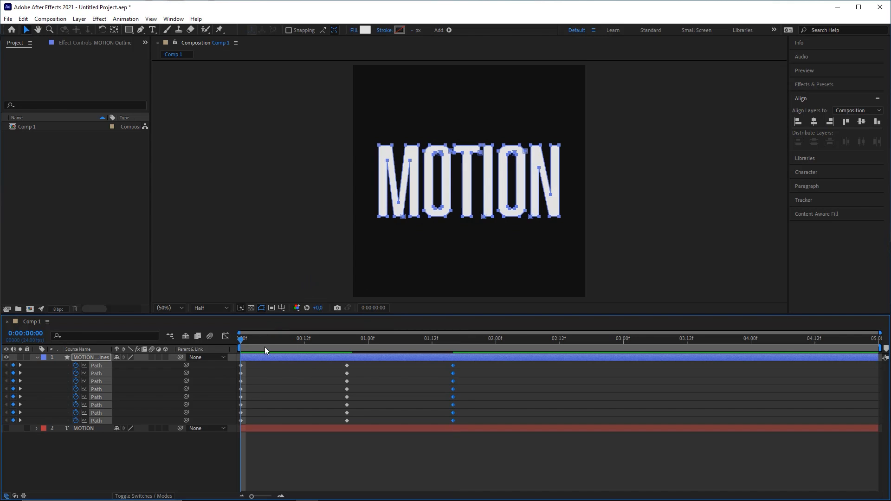
{"action": "left_click_drag", "start_coordinate": [254, 341], "coordinate": [445, 342]}
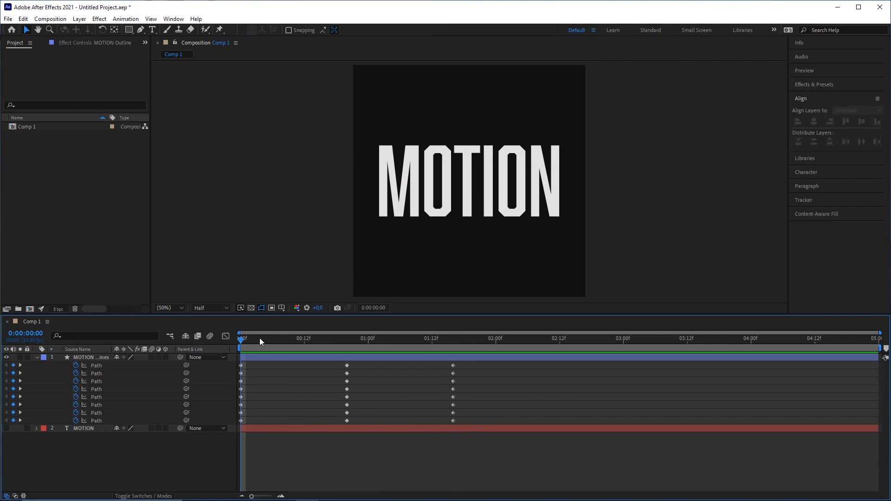
{"action": "key", "text": "space"}
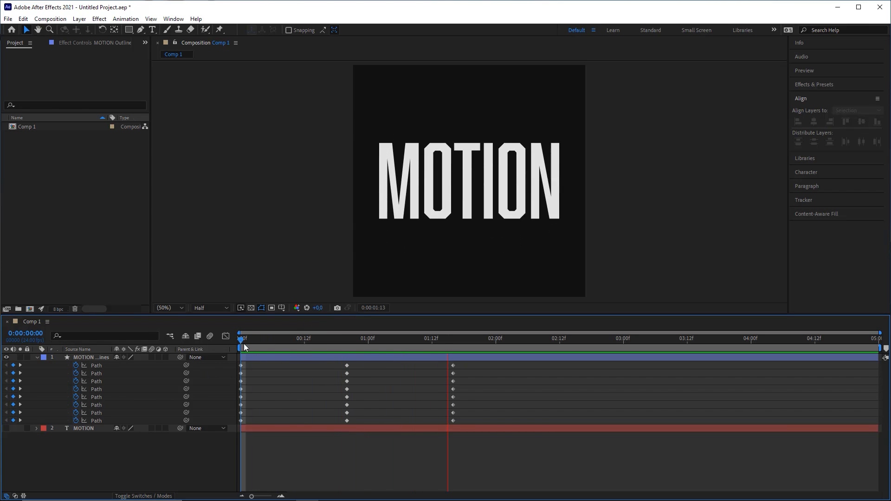
Review the stretch motion up to 0:00:01:16 and return to the composition start.
{"action": "left_click_drag", "start_coordinate": [244, 343], "coordinate": [453, 339]}
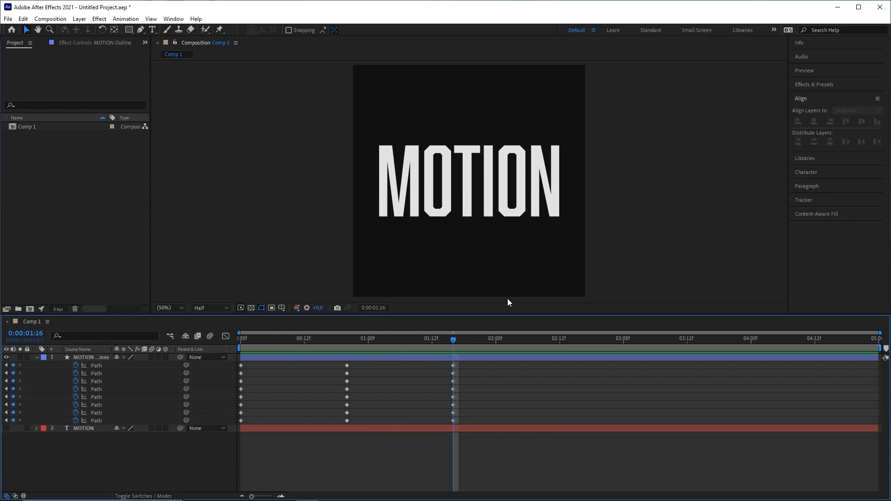
{"action": "key", "text": "space"}
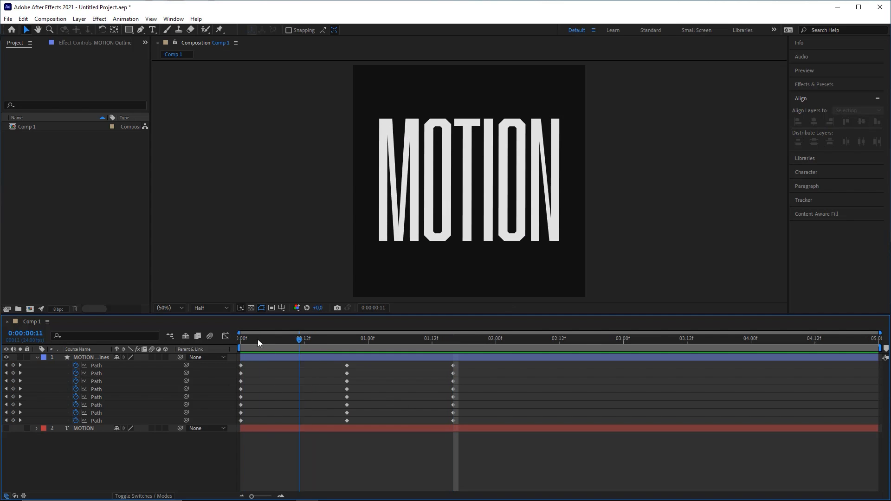
{"action": "left_click_drag", "start_coordinate": [257, 340], "coordinate": [237, 330]}
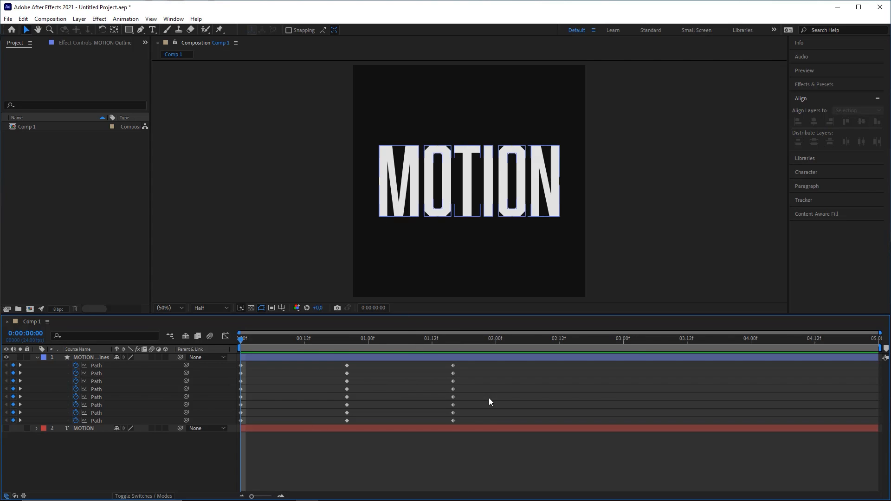
Set the keyframe velocity of all Path keyframes to 90% incoming and 90% outgoing influence.
{"action": "left_click_drag", "start_coordinate": [470, 422], "coordinate": [228, 364]}
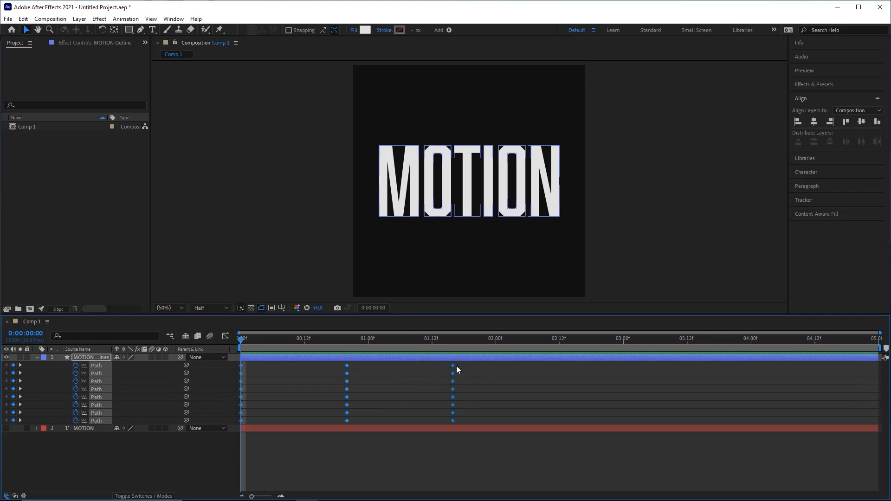
{"action": "left_click_drag", "start_coordinate": [473, 363], "coordinate": [229, 423]}
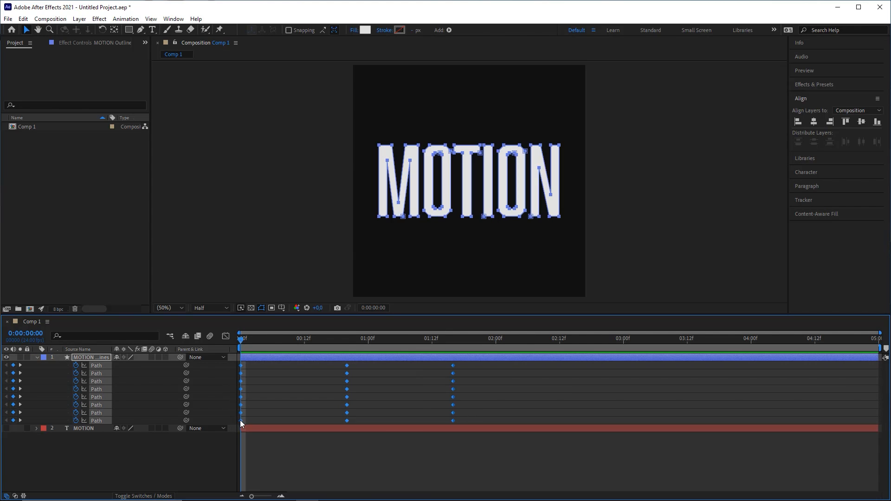
{"action": "right_click", "coordinate": [240, 419]}
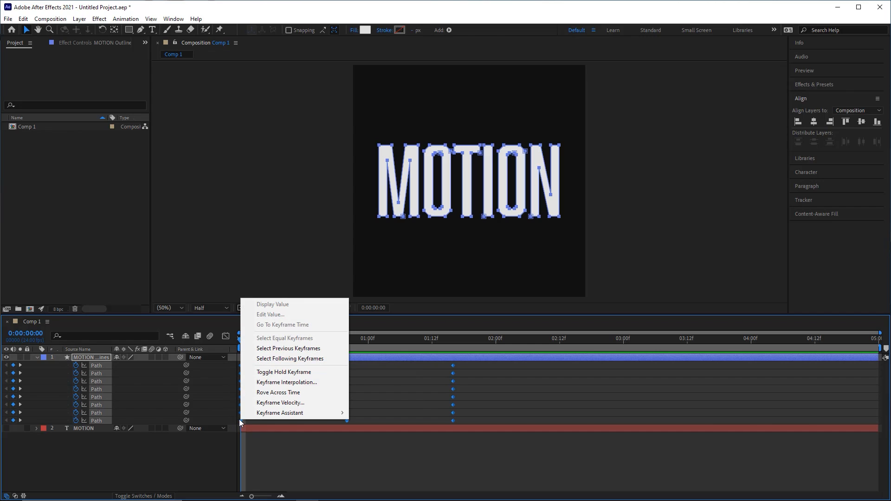
{"action": "left_click", "coordinate": [288, 403]}
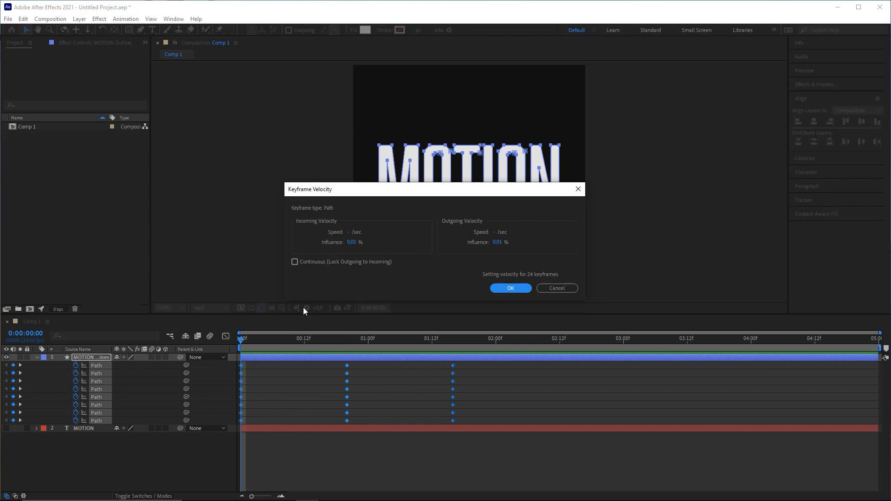
{"action": "left_click", "coordinate": [352, 241]}
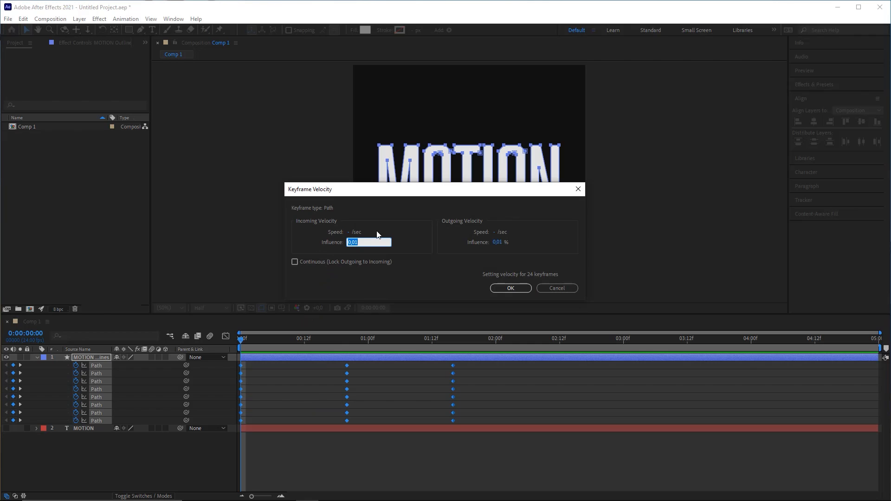
{"action": "type", "text": "90"}
{"action": "key", "text": "Tab"}
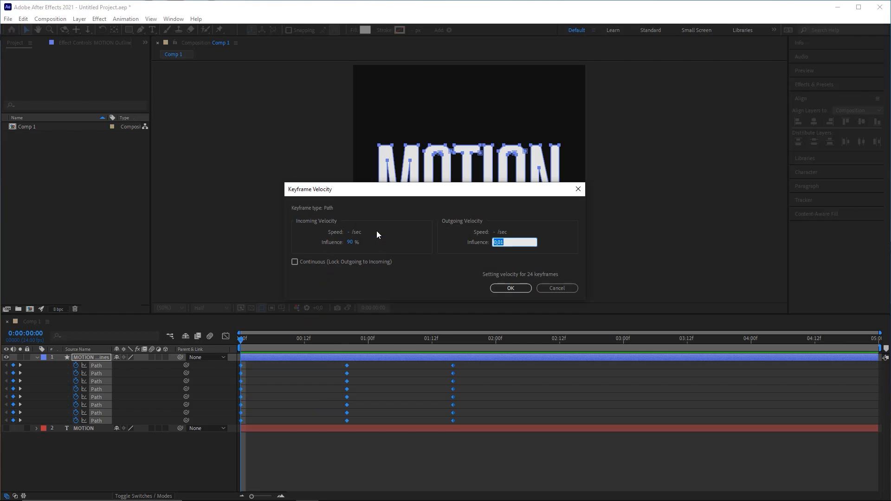
{"action": "key", "text": "Return"}
{"action": "left_click", "coordinate": [499, 242]}
{"action": "type", "text": "90"}
{"action": "left_click", "coordinate": [511, 288]}
{"action": "left_click", "coordinate": [304, 369]}
Preview the eased letter stretching animation up to about 0:00:01:16.
{"action": "key", "text": "space"}
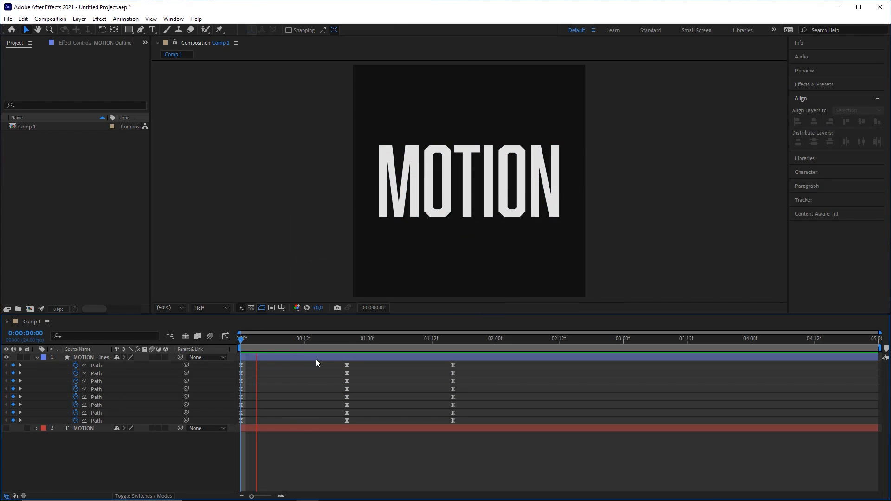
{"action": "left_click_drag", "start_coordinate": [293, 342], "coordinate": [456, 341]}
{"action": "key", "text": "space"}
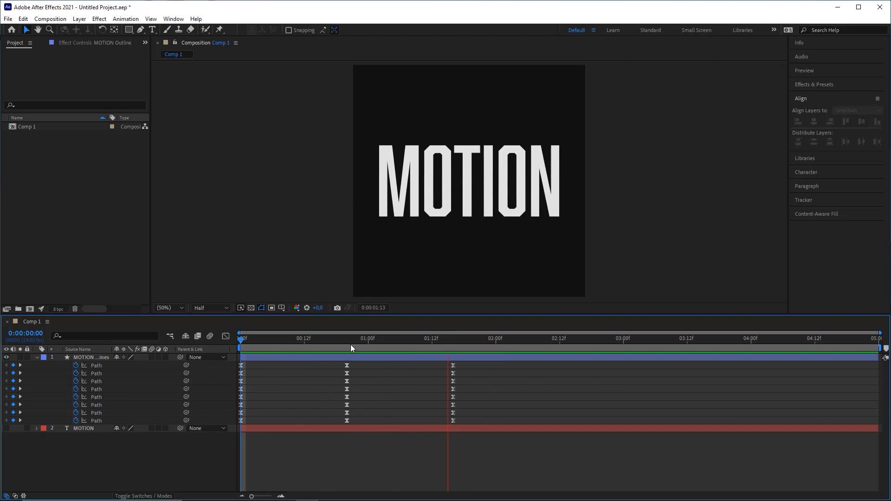
Examine the first Path property's speed graph in the Graph Editor, then return to the keyframe view at the composition start.
{"action": "left_click", "coordinate": [334, 350]}
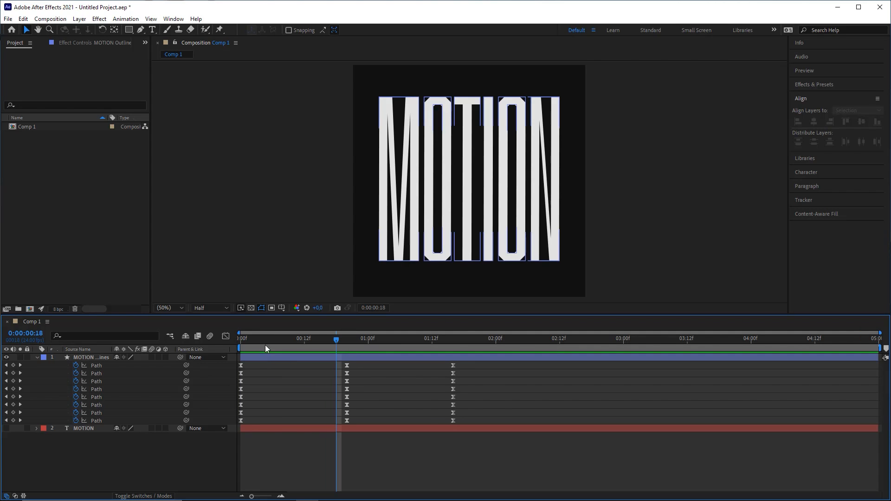
{"action": "left_click", "coordinate": [226, 336]}
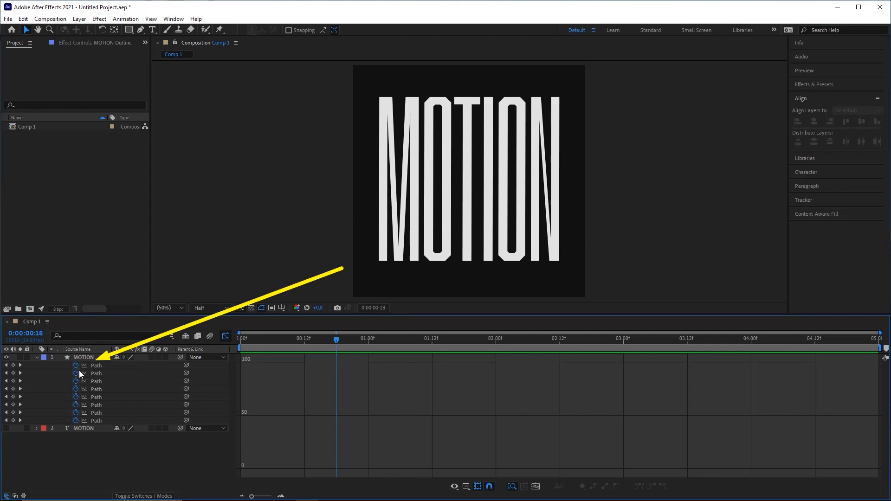
{"action": "left_click", "coordinate": [99, 365]}
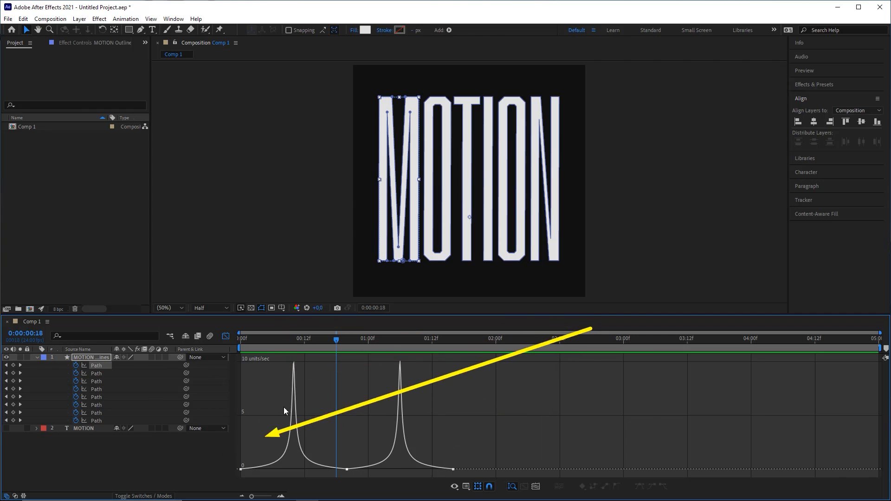
{"action": "left_click", "coordinate": [467, 486]}
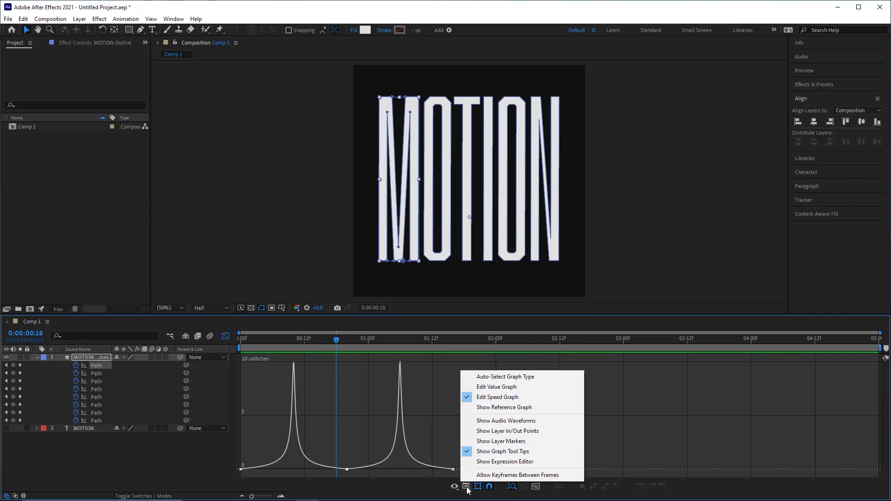
{"action": "left_click", "coordinate": [504, 390]}
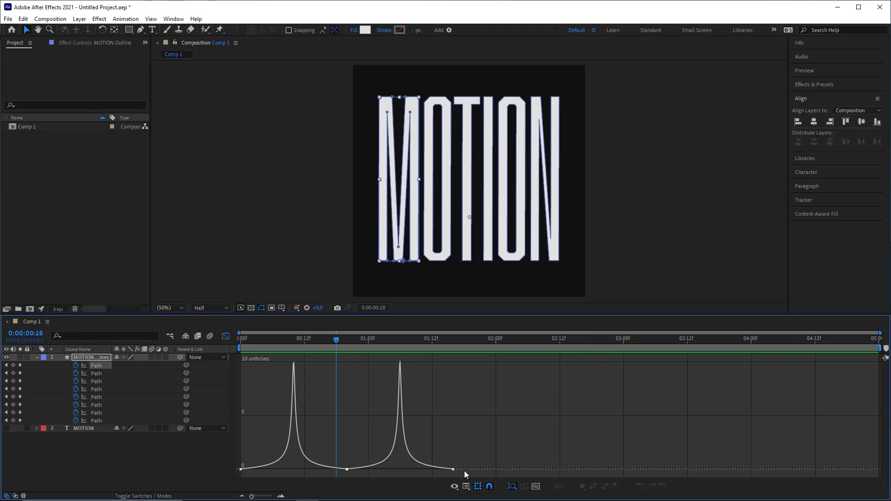
{"action": "left_click", "coordinate": [467, 486]}
{"action": "left_click", "coordinate": [505, 397]}
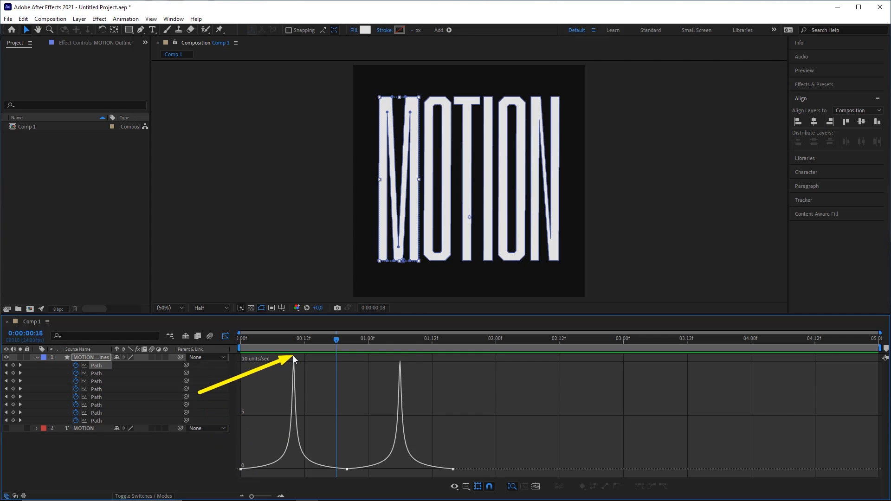
{"action": "left_click_drag", "start_coordinate": [268, 341], "coordinate": [458, 359]}
{"action": "key", "text": "Home"}
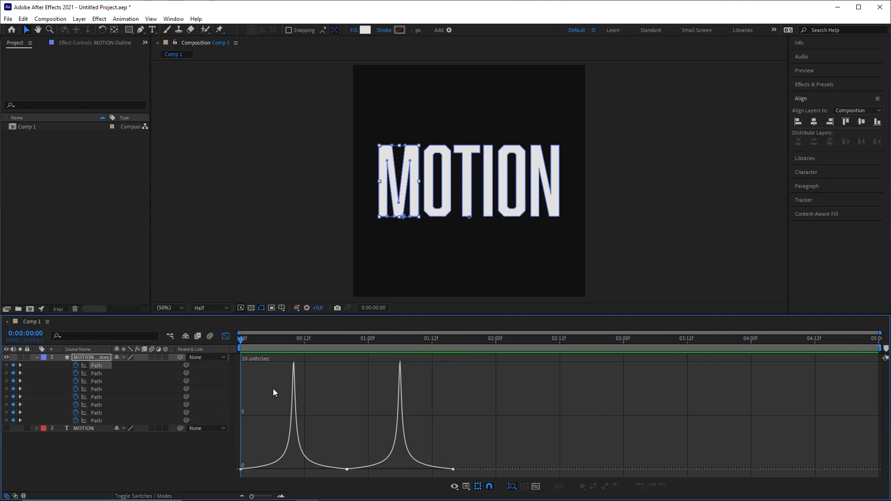
{"action": "left_click", "coordinate": [225, 336]}
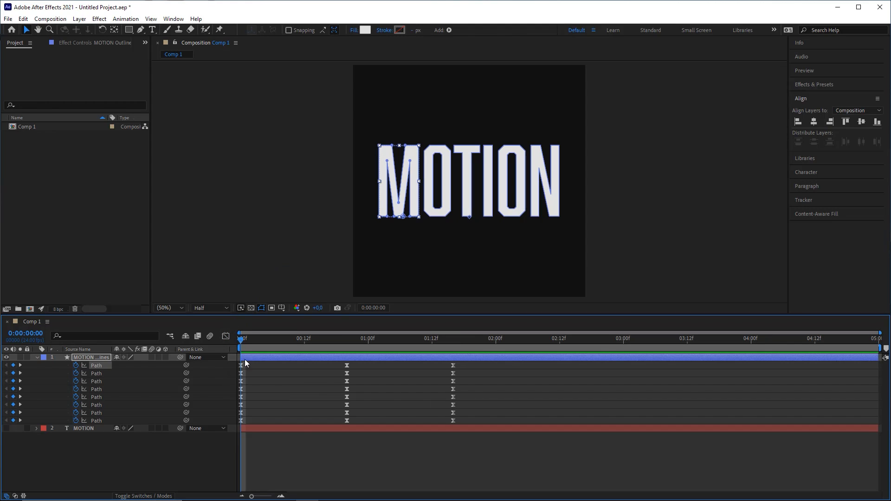
{"action": "left_click", "coordinate": [328, 464]}
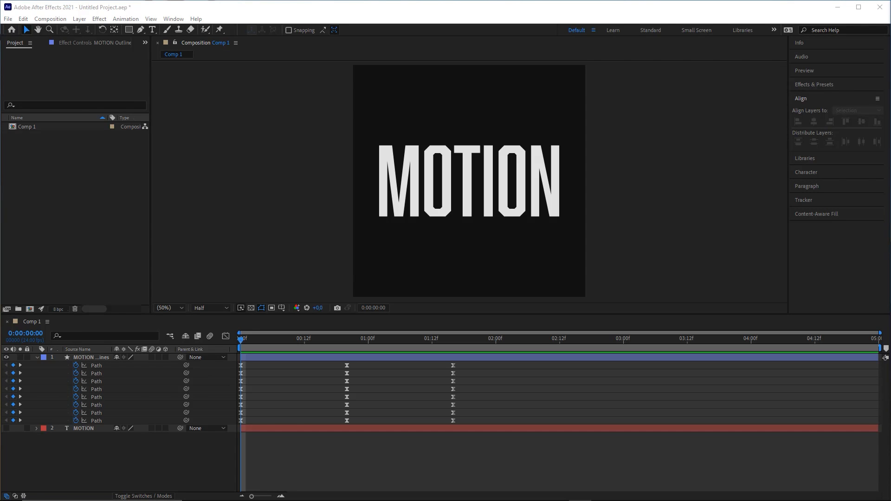
Copy all the Path keyframes and paste them at 0:00:01:16 to repeat the stretch.
{"action": "left_click", "coordinate": [452, 344]}
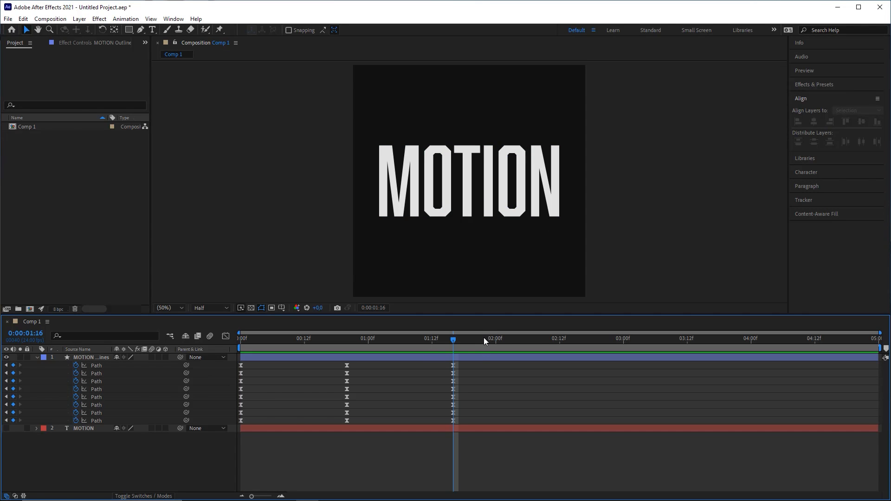
{"action": "left_click", "coordinate": [505, 357]}
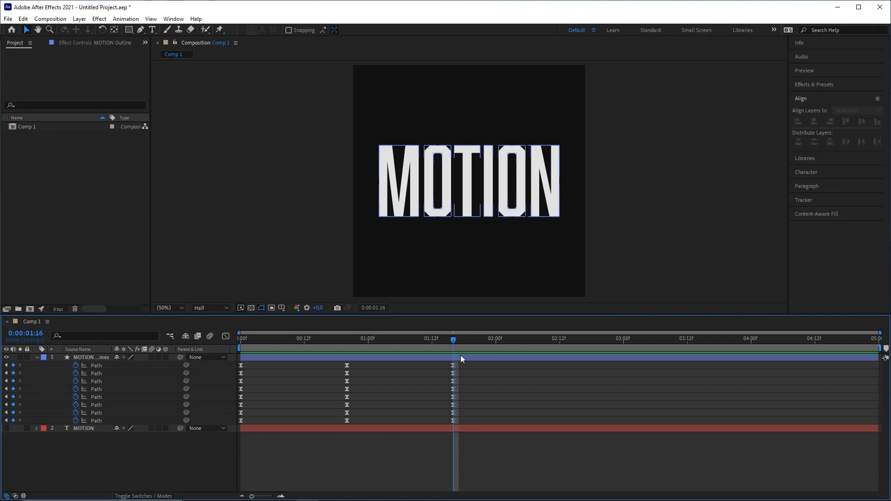
{"action": "left_click", "coordinate": [539, 294]}
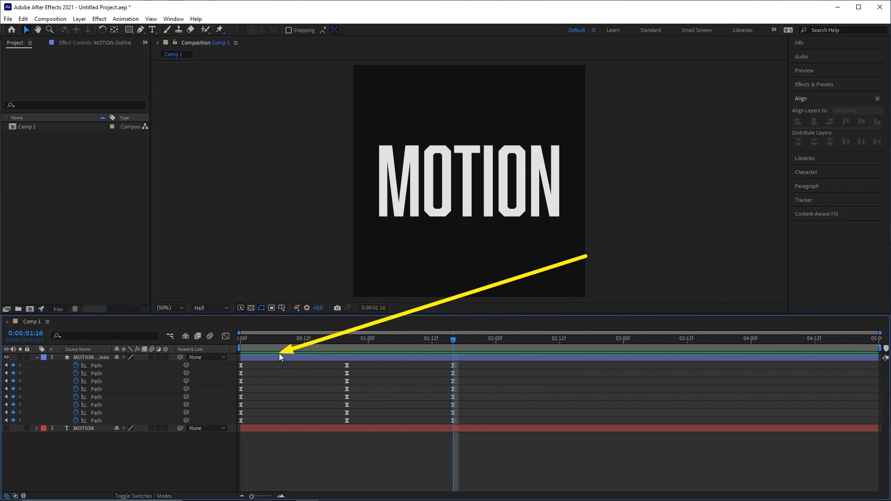
{"action": "key", "text": "Home"}
{"action": "mouse_move", "coordinate": [277, 345]}
{"action": "left_mouse_down"}
{"action": "mouse_move", "coordinate": [324, 335]}
{"action": "mouse_move", "coordinate": [708, 351]}
{"action": "mouse_move", "coordinate": [458, 342]}
{"action": "left_mouse_up"}
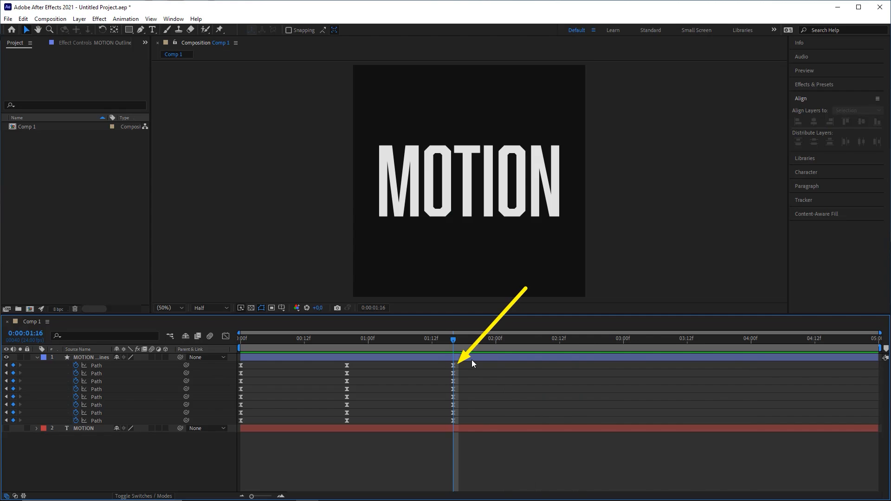
{"action": "left_click_drag", "start_coordinate": [454, 342], "coordinate": [228, 423]}
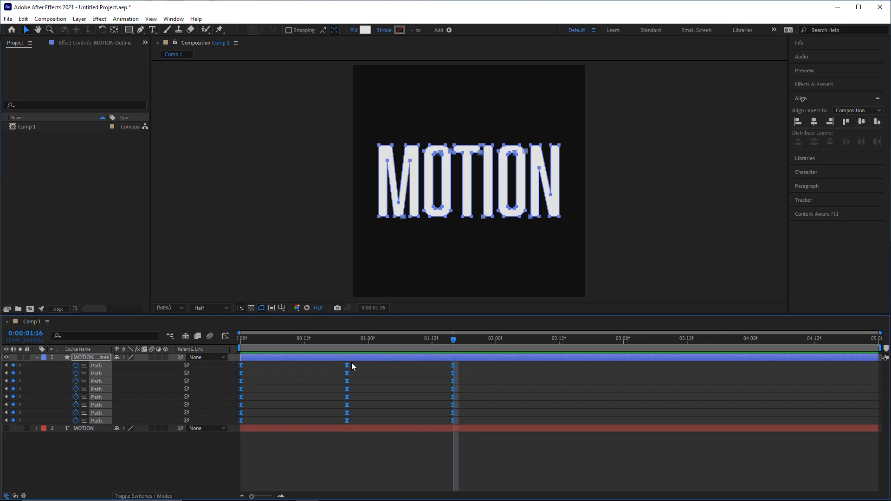
{"action": "key", "text": "ctrl+c"}
{"action": "key", "text": "ctrl+v"}
Deselect the keyframes and preview the repeated stretch animation from the composition start.
{"action": "key", "text": "space"}
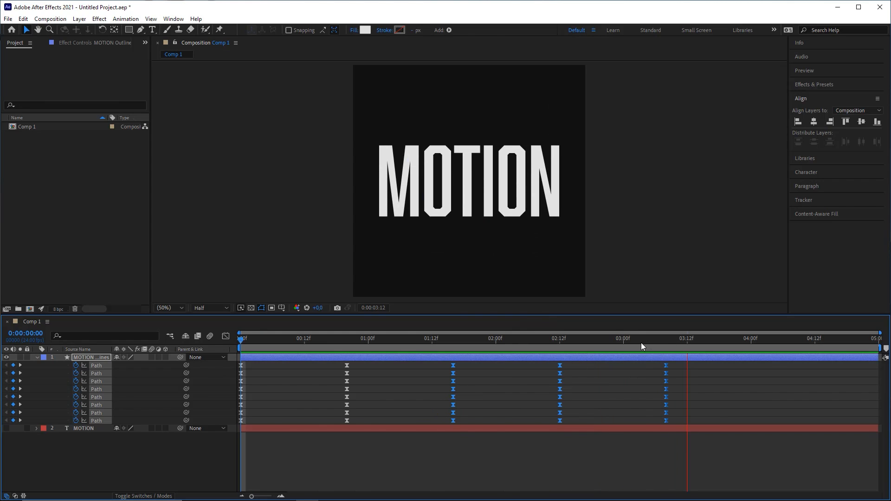
{"action": "left_click", "coordinate": [666, 340]}
{"action": "left_click_drag", "start_coordinate": [666, 339], "coordinate": [672, 353]}
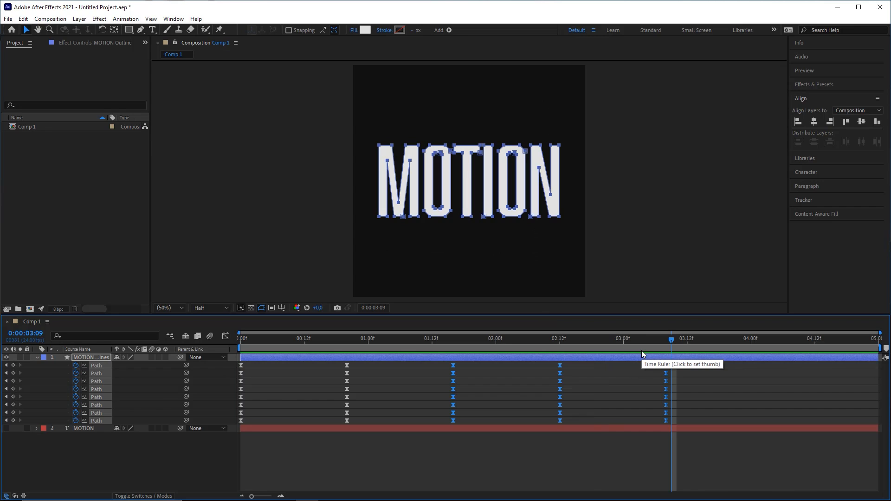
{"action": "left_click", "coordinate": [257, 367]}
{"action": "left_click_drag", "start_coordinate": [245, 342], "coordinate": [187, 347]}
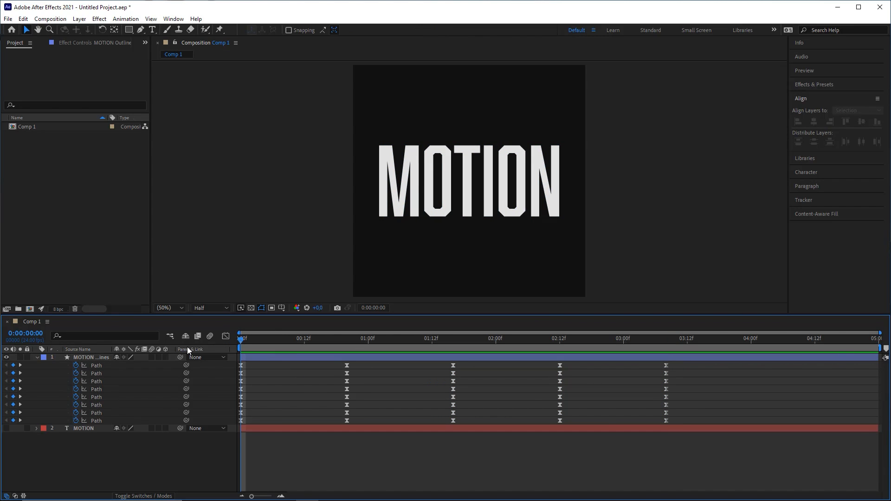
{"action": "key", "text": "space"}
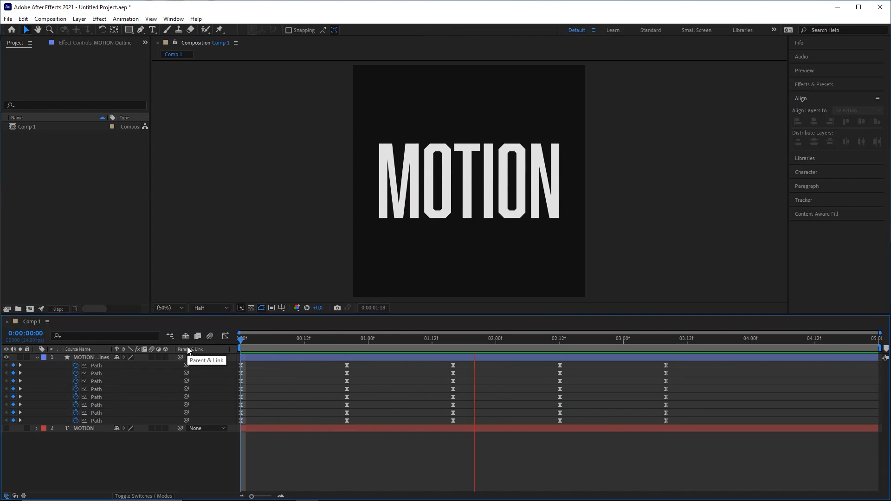
{"action": "key", "text": "space"}
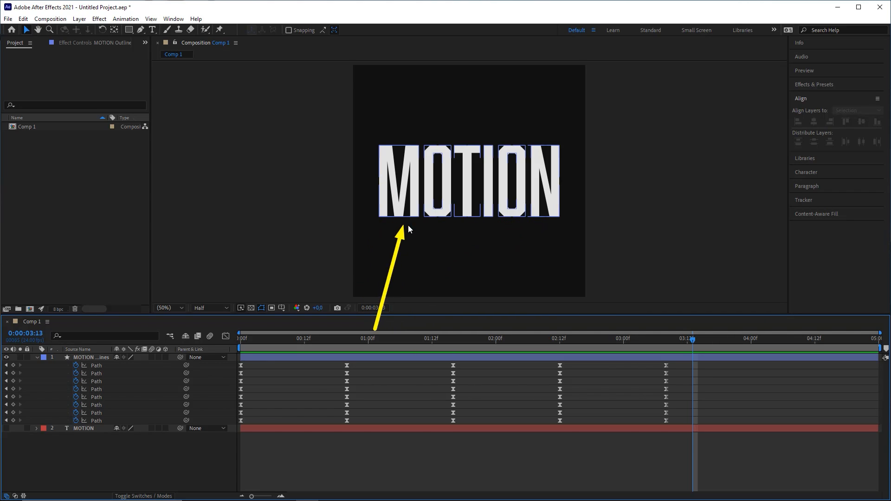
Move to 0:00:03:20 and go through the Path properties one by one to see which letter each controls.
{"action": "left_click", "coordinate": [461, 228]}
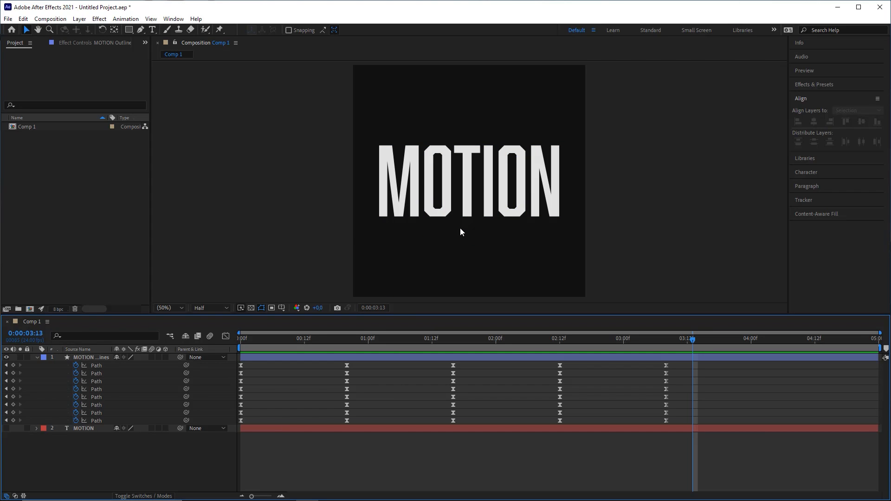
{"action": "left_click_drag", "start_coordinate": [703, 346], "coordinate": [741, 310]}
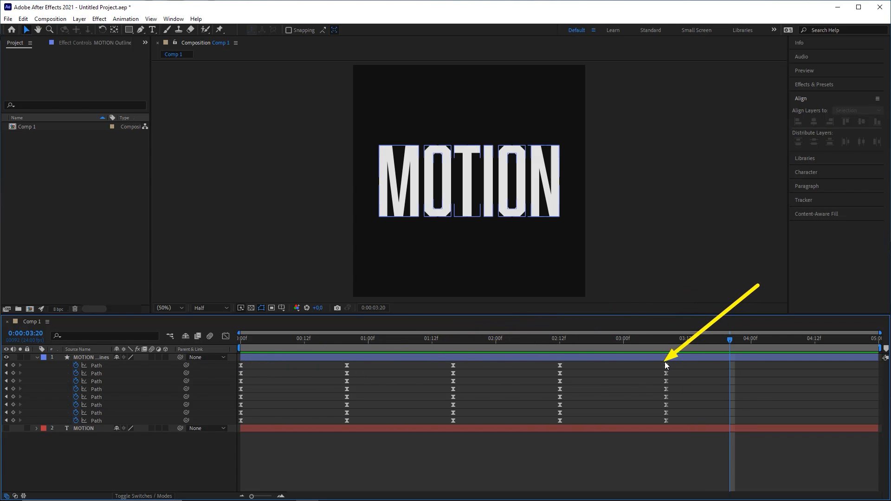
{"action": "left_click", "coordinate": [95, 366]}
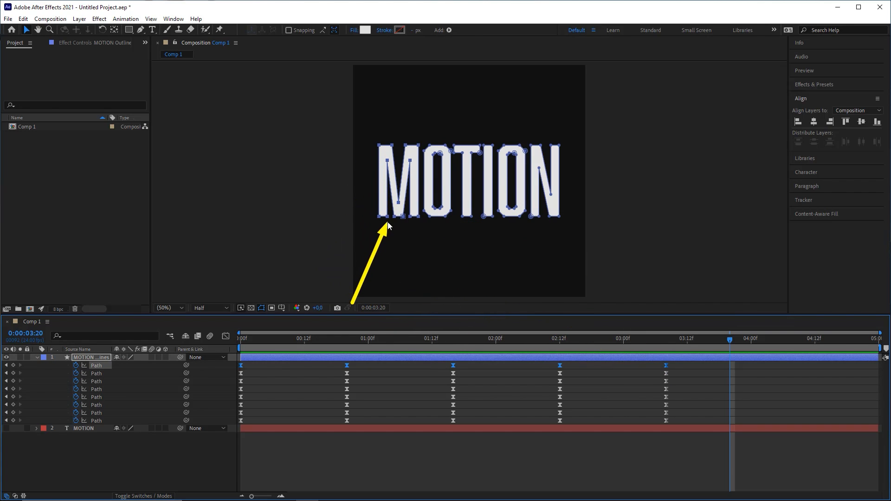
{"action": "left_click", "coordinate": [99, 373]}
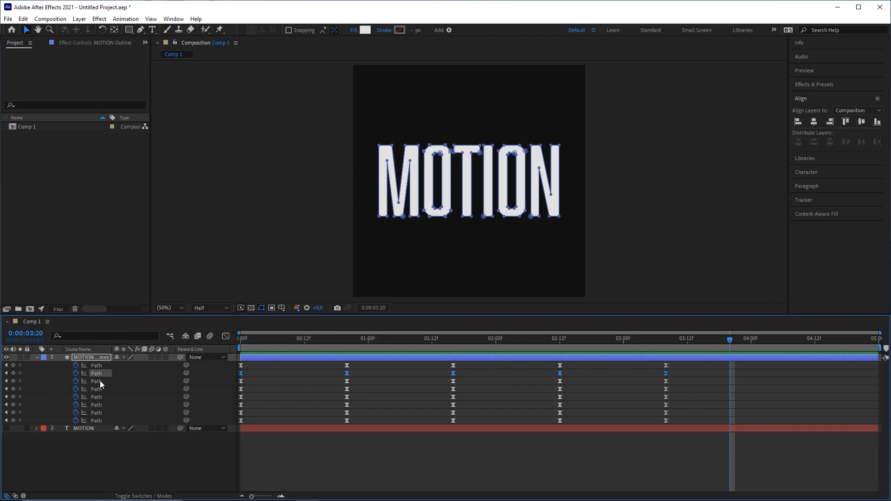
{"action": "left_click", "coordinate": [100, 381]}
{"action": "left_click", "coordinate": [100, 390]}
{"action": "left_click", "coordinate": [99, 404]}
{"action": "left_click", "coordinate": [99, 413]}
{"action": "left_click", "coordinate": [101, 406]}
{"action": "left_click", "coordinate": [100, 412]}
{"action": "left_click", "coordinate": [100, 406]}
{"action": "left_click", "coordinate": [100, 413]}
{"action": "left_click", "coordinate": [99, 421]}
{"action": "left_click_drag", "start_coordinate": [694, 422], "coordinate": [225, 375]}
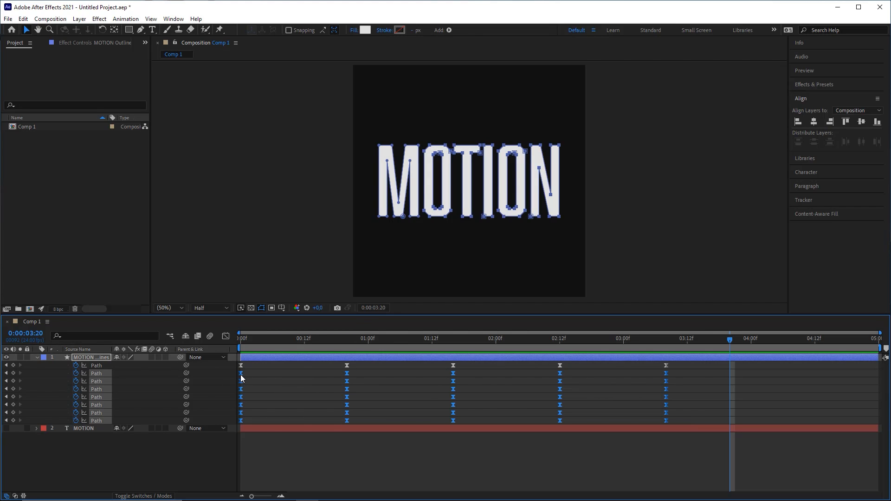
{"action": "left_click_drag", "start_coordinate": [240, 374], "coordinate": [257, 376]}
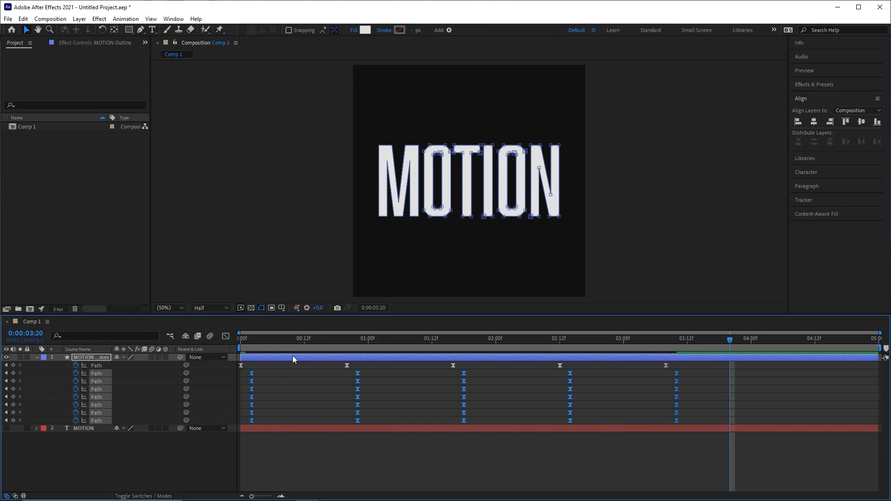
{"action": "key", "text": "ctrl+z"}
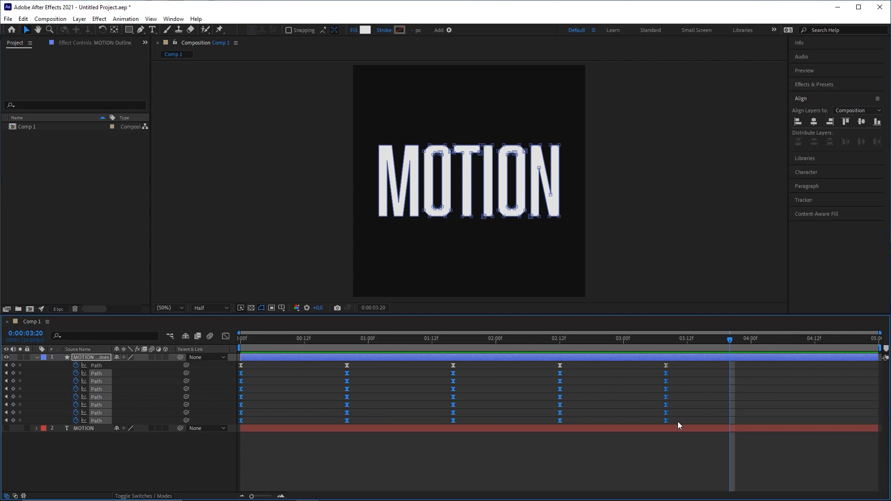
Shift all keyframes of the second through eighth Path properties two frames later, leaving the M's keyframes in place.
{"action": "left_click_drag", "start_coordinate": [678, 423], "coordinate": [213, 370]}
{"action": "key", "text": "alt+Right"}
{"action": "key", "text": "alt+Right"}
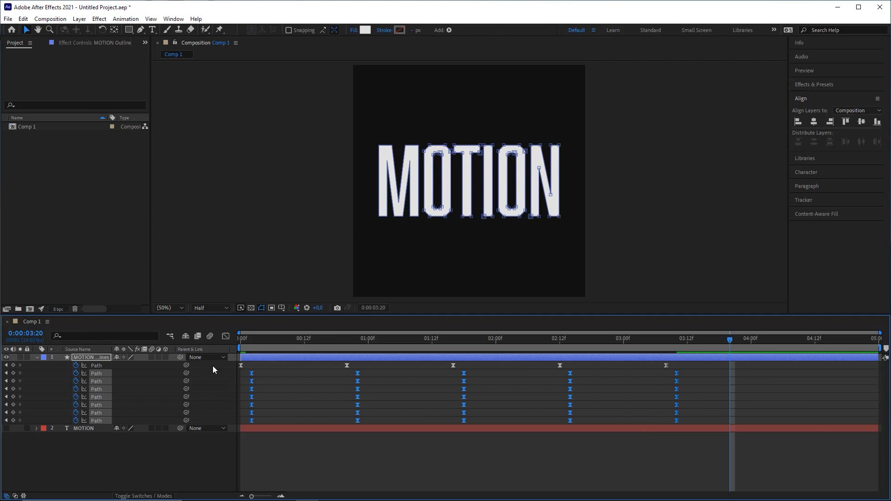
{"action": "key", "text": "alt+Left"}
{"action": "key", "text": "alt+Left"}
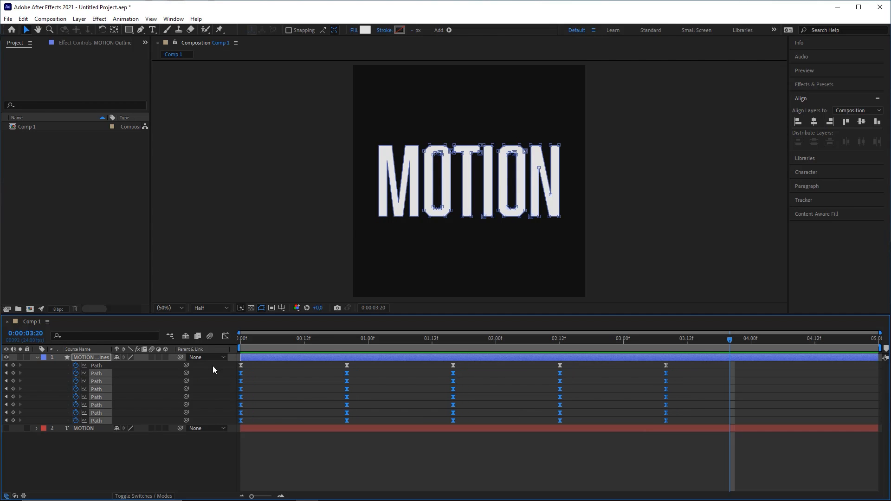
{"action": "key", "text": "alt+Right"}
{"action": "key", "text": "alt+Right"}
{"action": "key", "text": "alt+Left"}
{"action": "key", "text": "alt+Left"}
{"action": "key", "text": "alt+Right"}
{"action": "key", "text": "alt+Right"}
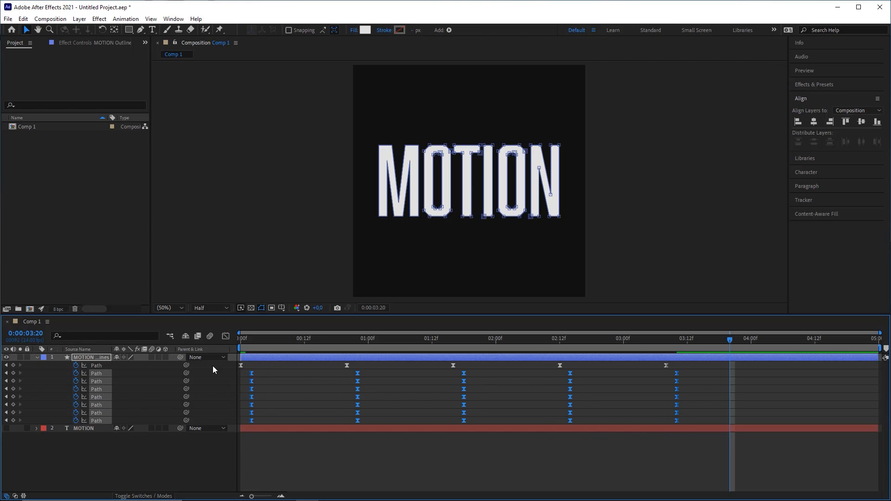
Offset all keyframes of the fourth through eighth Path properties by two more frames and deselect them.
{"action": "left_click_drag", "start_coordinate": [698, 423], "coordinate": [246, 390]}
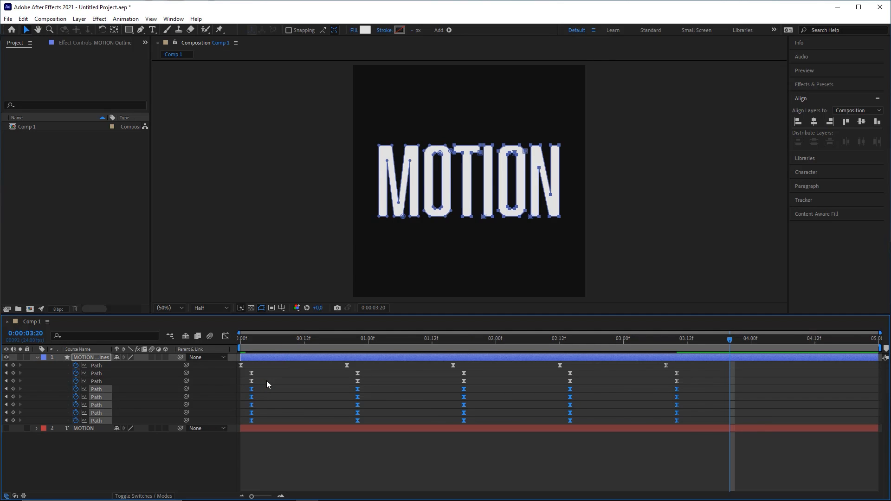
{"action": "key", "text": "alt+Right"}
{"action": "key", "text": "alt+Right"}
{"action": "left_click", "coordinate": [702, 426]}
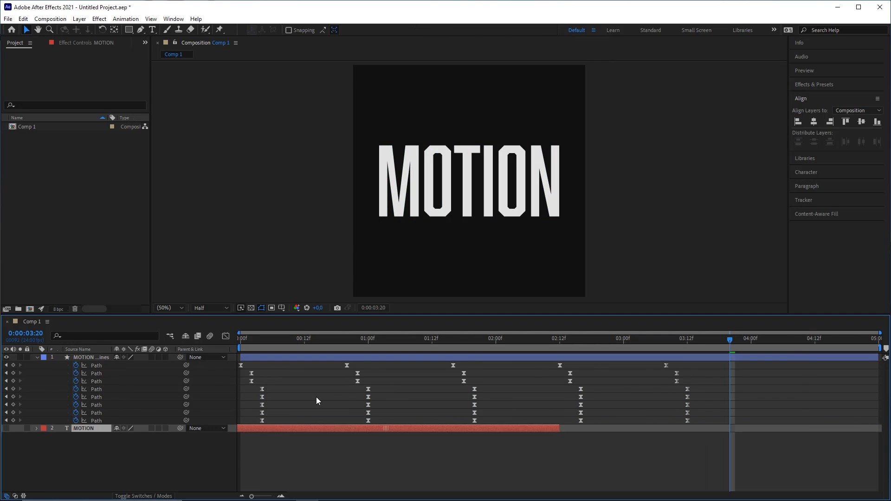
Delay all keyframes of the fifth through eighth Path properties by another two frames.
{"action": "left_click_drag", "start_coordinate": [705, 421], "coordinate": [235, 392]}
{"action": "key", "text": "alt+Right"}
{"action": "key", "text": "alt+Right"}
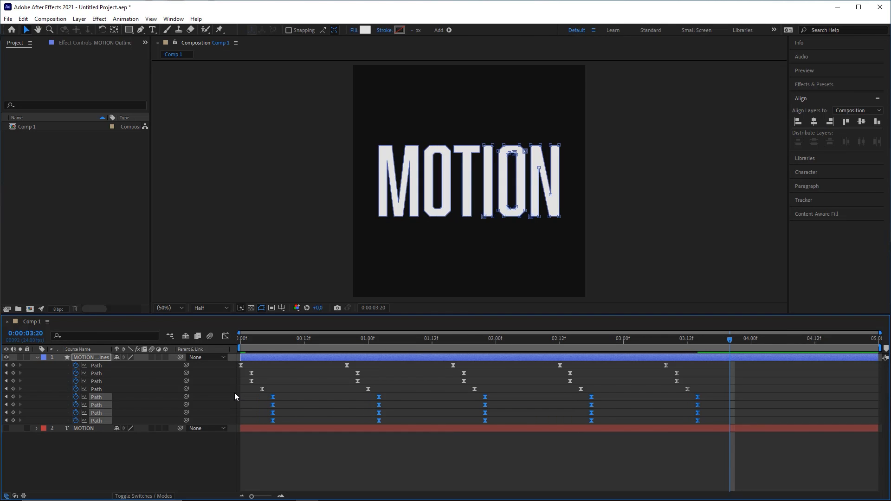
Shift the keyframes of the last three Path properties, for the second O and the N, two frames later.
{"action": "left_click_drag", "start_coordinate": [259, 423], "coordinate": [657, 418]}
{"action": "key", "text": "alt+Right"}
{"action": "key", "text": "alt+Right"}
Shift only the last Path property's keyframes, for the N, two frames later and deselect everything.
{"action": "left_click_drag", "start_coordinate": [718, 420], "coordinate": [278, 431]}
{"action": "key", "text": "alt+Right"}
{"action": "key", "text": "alt+Right"}
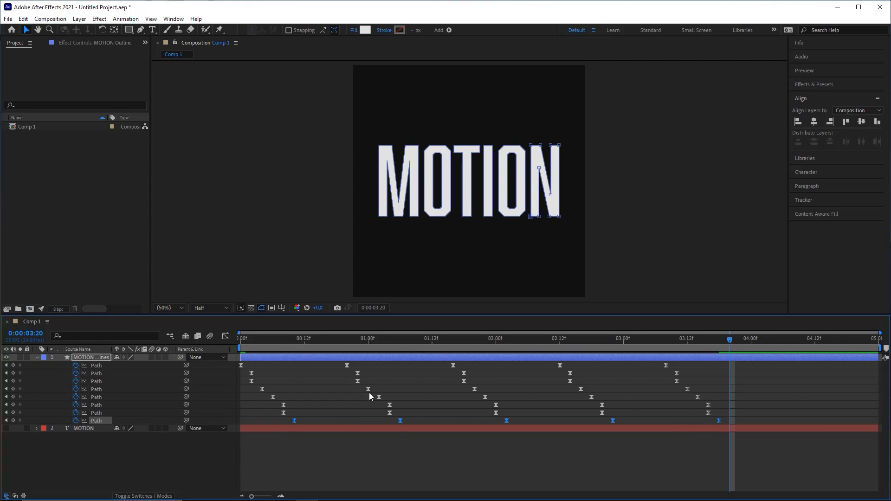
{"action": "left_click", "coordinate": [339, 452]}
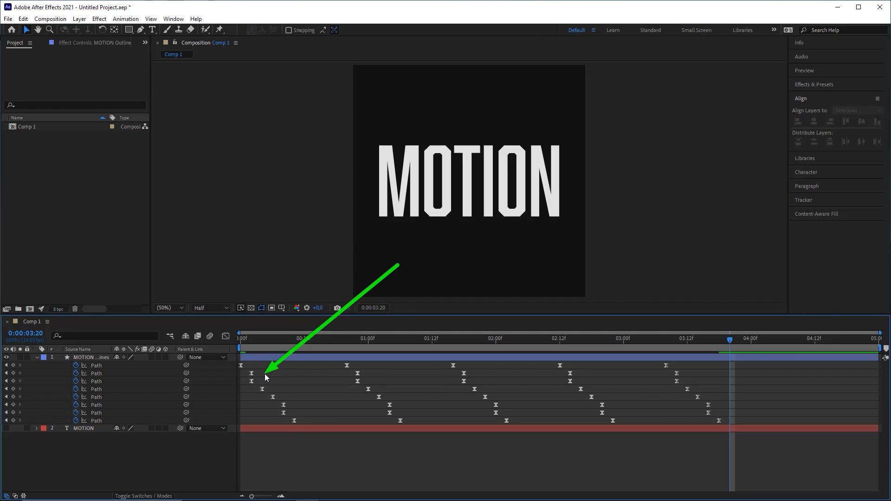
Preview the staggered letter animation from the composition start.
{"action": "key", "text": "Home"}
{"action": "key", "text": "space"}
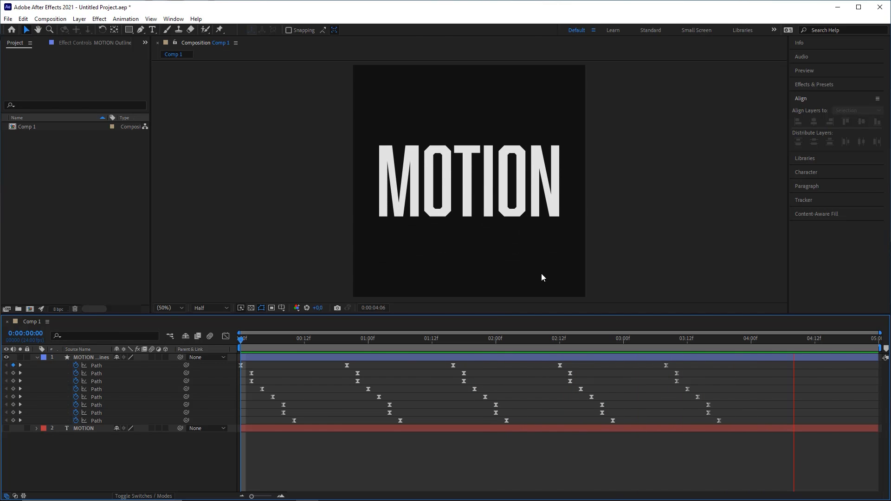
{"action": "key", "text": "space"}
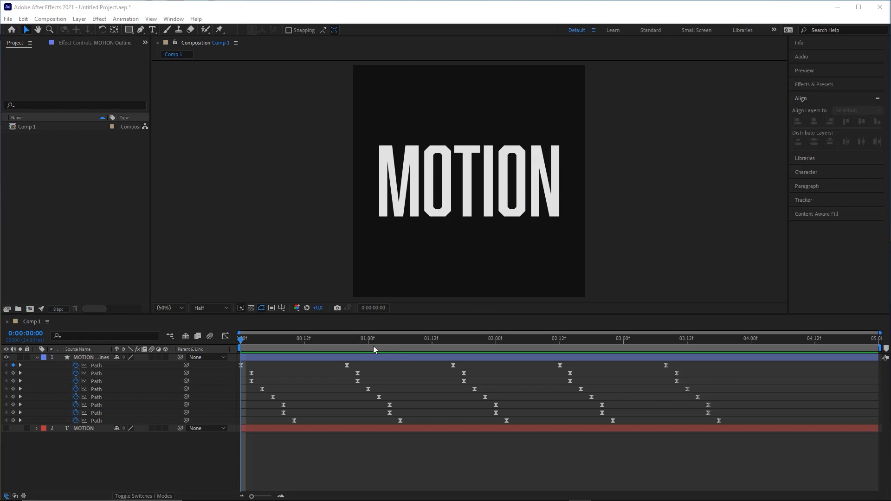
Scrub around 0:00:00:20 to examine the letters' stretch at the first Path's second keyframe.
{"action": "left_click", "coordinate": [349, 342]}
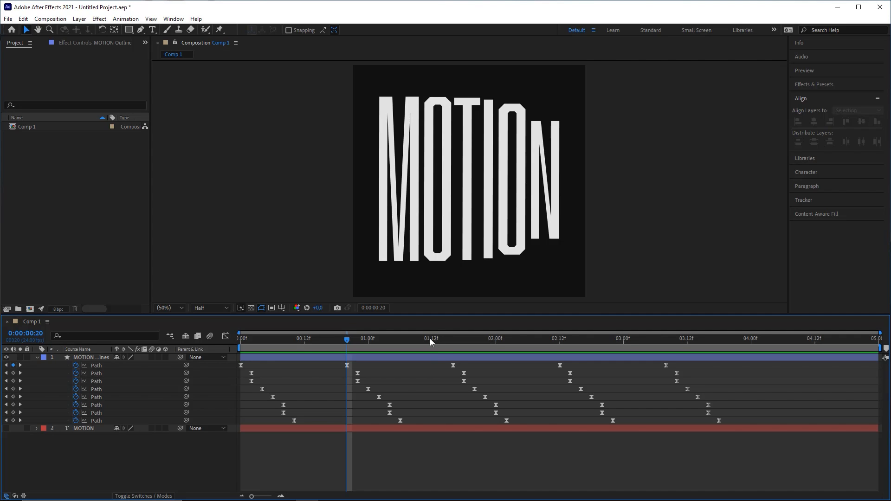
{"action": "mouse_move", "coordinate": [347, 337]}
{"action": "left_mouse_down"}
{"action": "mouse_move", "coordinate": [235, 344]}
{"action": "mouse_move", "coordinate": [318, 338]}
{"action": "left_mouse_up"}
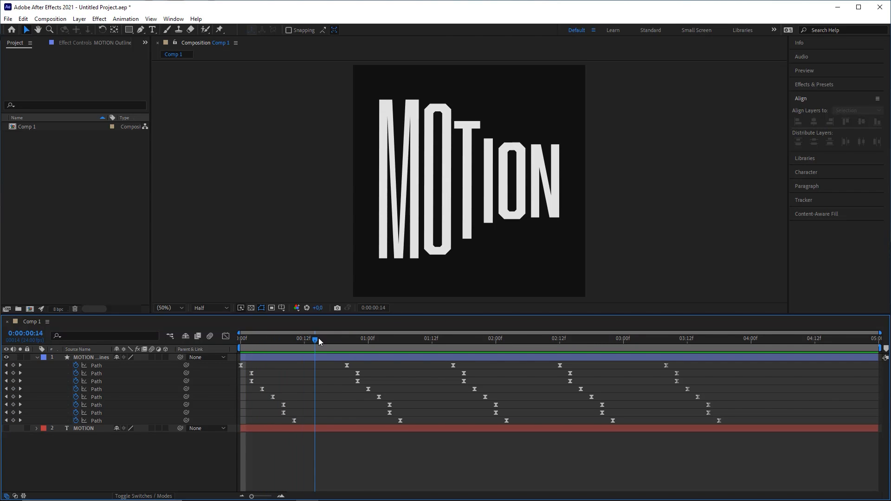
{"action": "left_click", "coordinate": [347, 340]}
{"action": "left_click", "coordinate": [348, 365]}
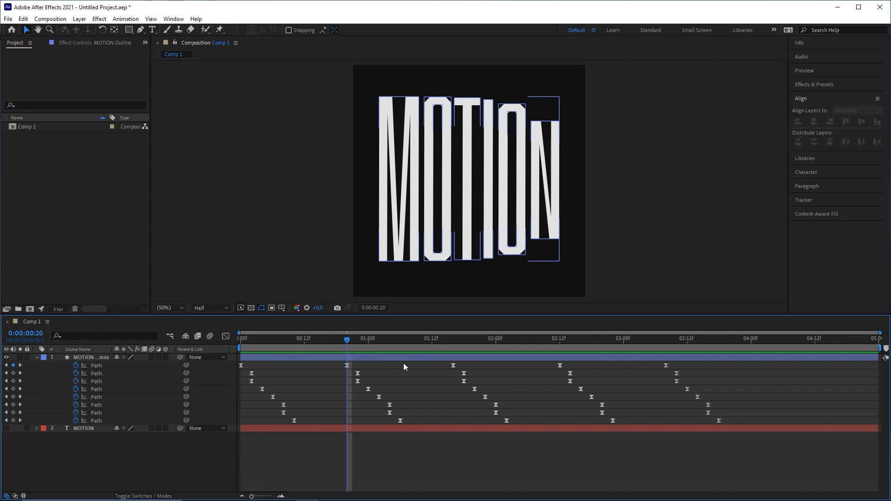
{"action": "left_click_drag", "start_coordinate": [325, 339], "coordinate": [344, 341]}
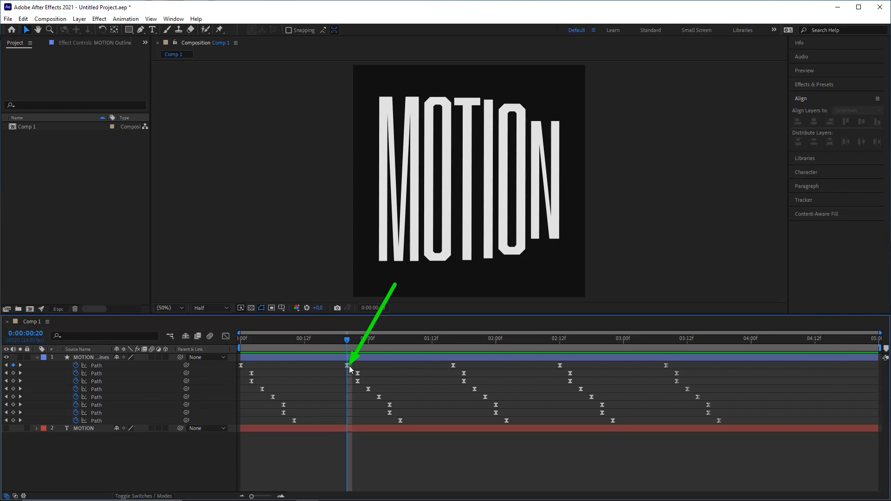
{"action": "left_click_drag", "start_coordinate": [323, 343], "coordinate": [347, 346]}
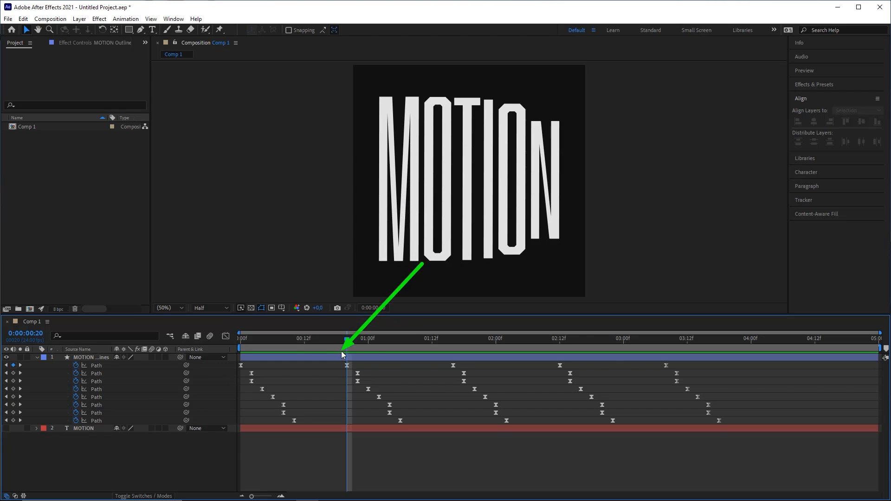
{"action": "left_click", "coordinate": [358, 359]}
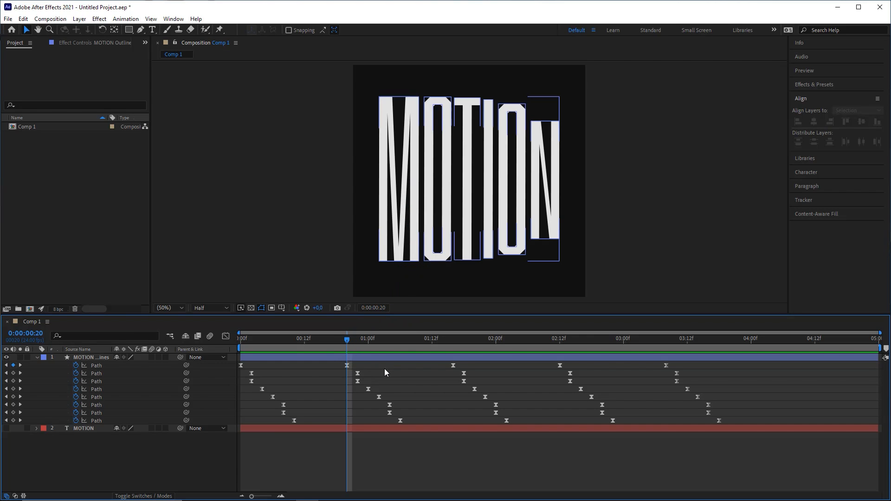
Set the start of the work area to 0:00:00:20, at the first Path's second keyframe.
{"action": "key", "text": "b"}
{"action": "key", "text": "ctrl+z"}
{"action": "mouse_move", "coordinate": [401, 253]}
{"action": "left_mouse_down"}
{"action": "mouse_move", "coordinate": [239, 353]}
{"action": "mouse_move", "coordinate": [361, 350]}
{"action": "mouse_move", "coordinate": [351, 313]}
{"action": "mouse_move", "coordinate": [241, 346]}
{"action": "mouse_move", "coordinate": [346, 355]}
{"action": "left_mouse_up"}
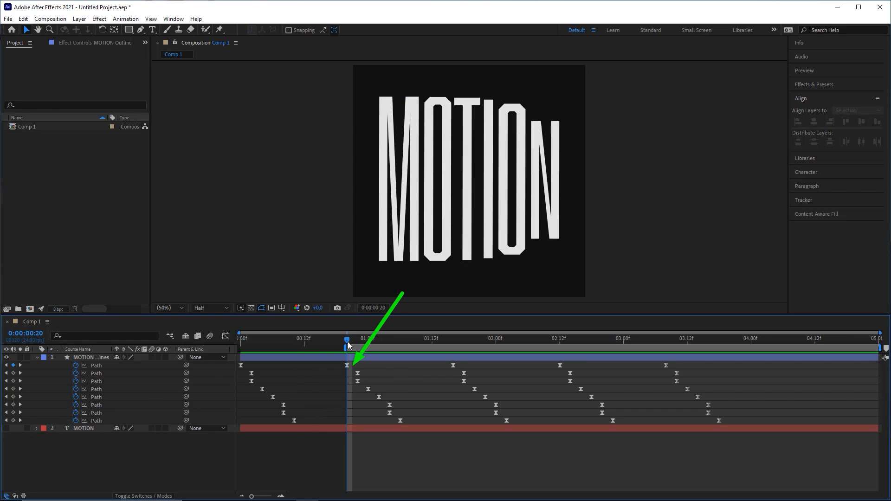
{"action": "left_click_drag", "start_coordinate": [345, 350], "coordinate": [194, 356]}
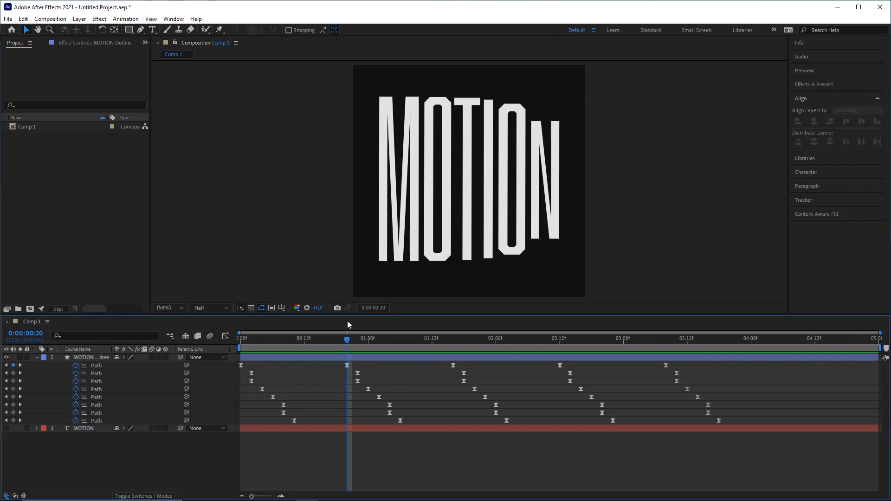
{"action": "key", "text": "b"}
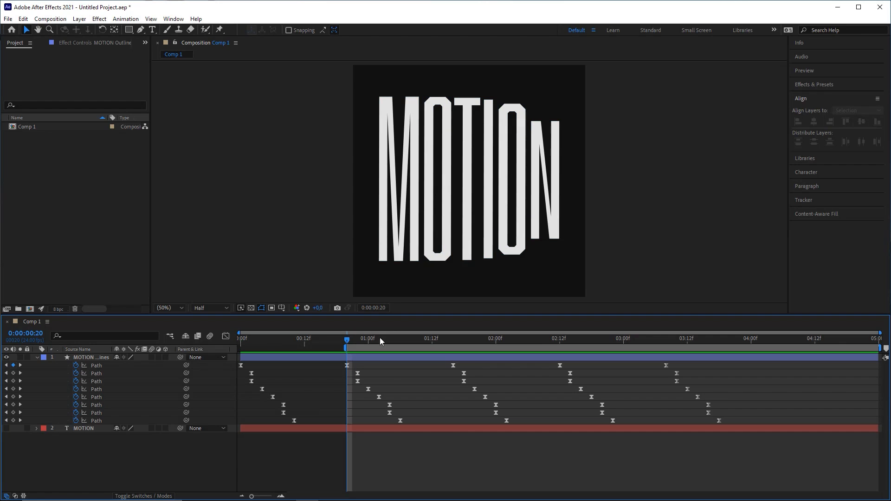
End the work area at 0:00:02:12, at the first Path's fourth keyframe, and preview the looping section.
{"action": "left_click_drag", "start_coordinate": [363, 339], "coordinate": [561, 345]}
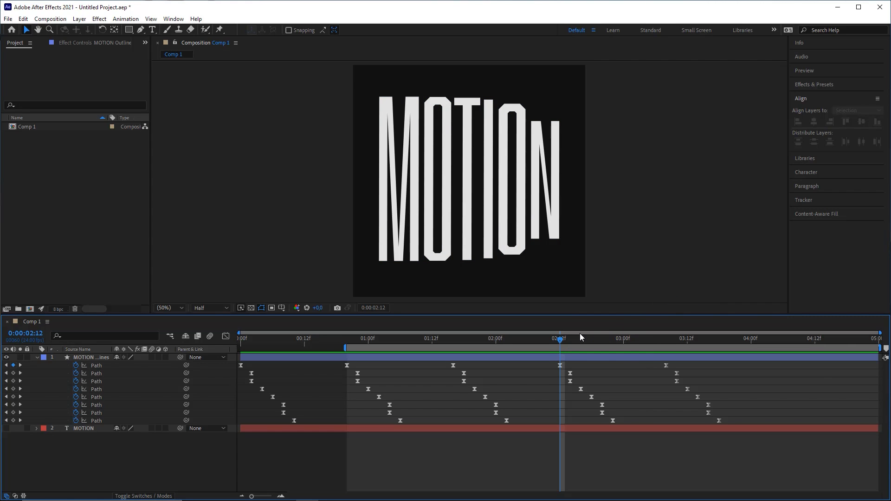
{"action": "key", "text": "n"}
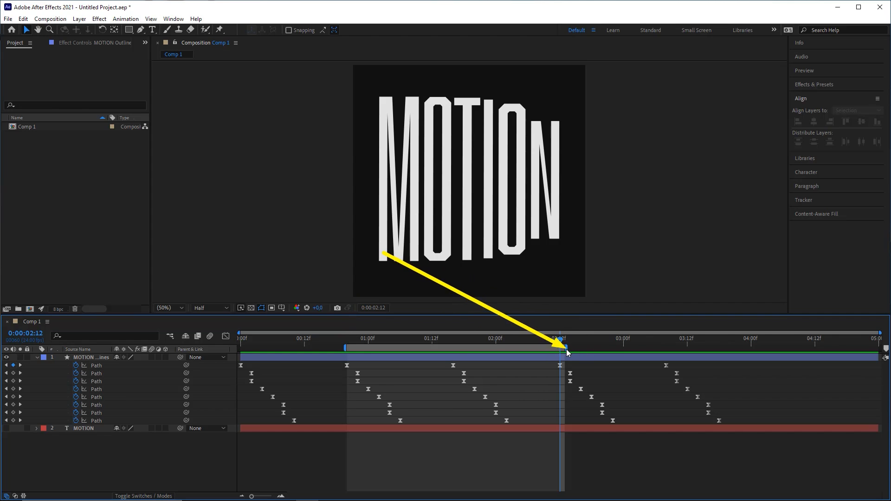
{"action": "left_click", "coordinate": [332, 339]}
{"action": "key", "text": "space"}
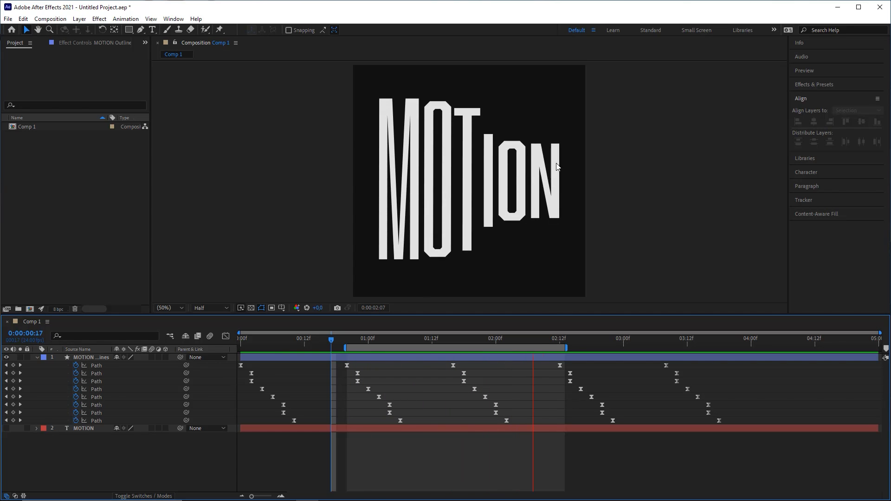
{"action": "key", "text": "space"}
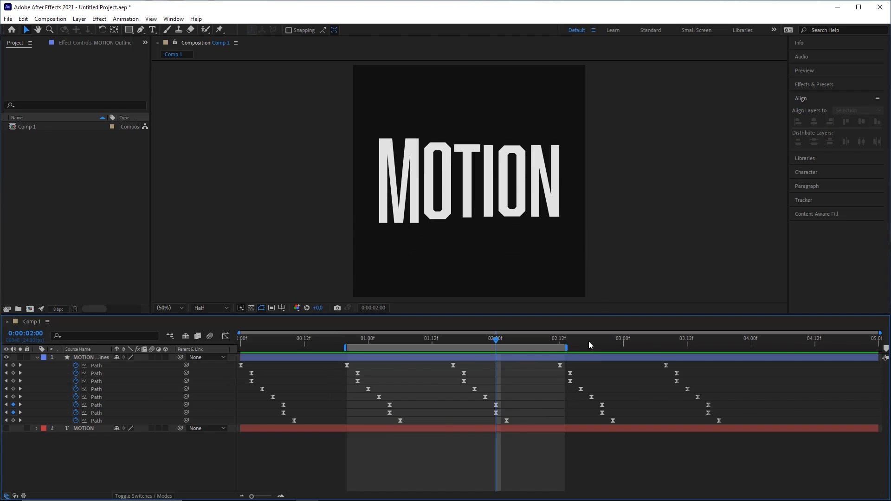
Shorten the end of the work area by one frame at 0:00:02:12 and preview the loop again.
{"action": "left_click", "coordinate": [560, 338]}
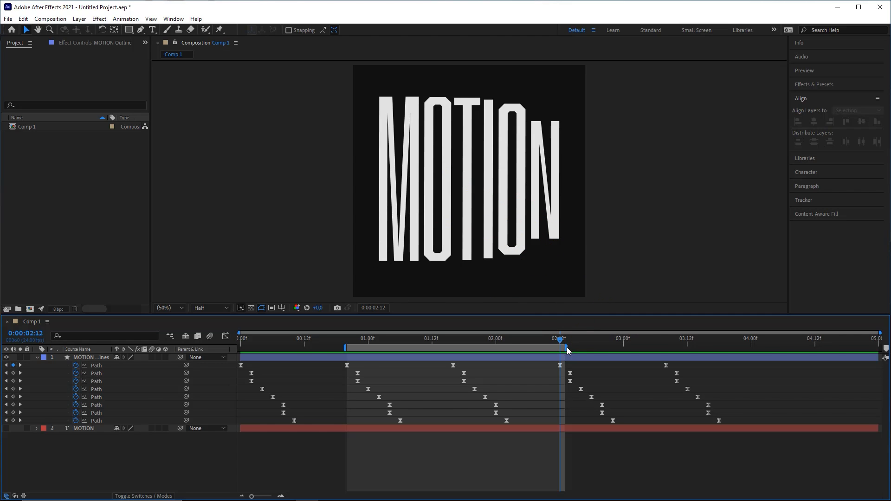
{"action": "key", "text": "n"}
{"action": "mouse_move", "coordinate": [561, 348]}
{"action": "left_mouse_down"}
{"action": "mouse_move", "coordinate": [512, 348]}
{"action": "mouse_move", "coordinate": [562, 348]}
{"action": "left_mouse_up"}
{"action": "key", "text": "ctrl+z"}
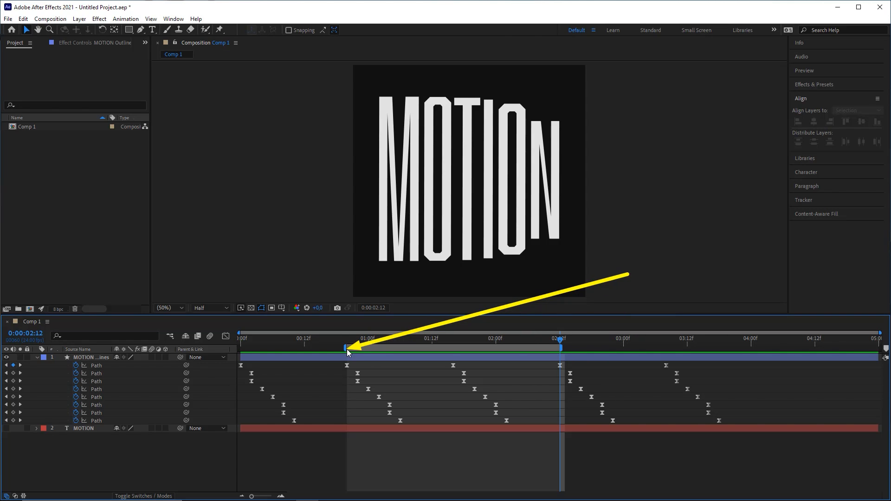
{"action": "key", "text": "space"}
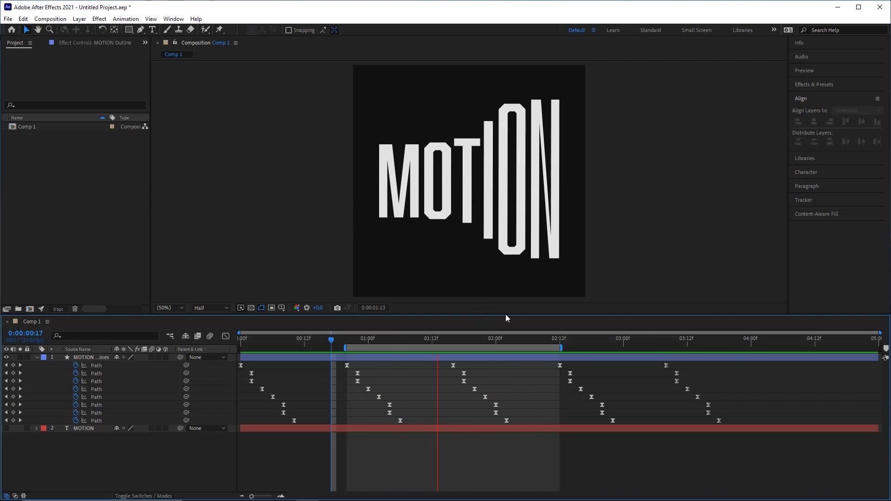
{"action": "key", "text": "space"}
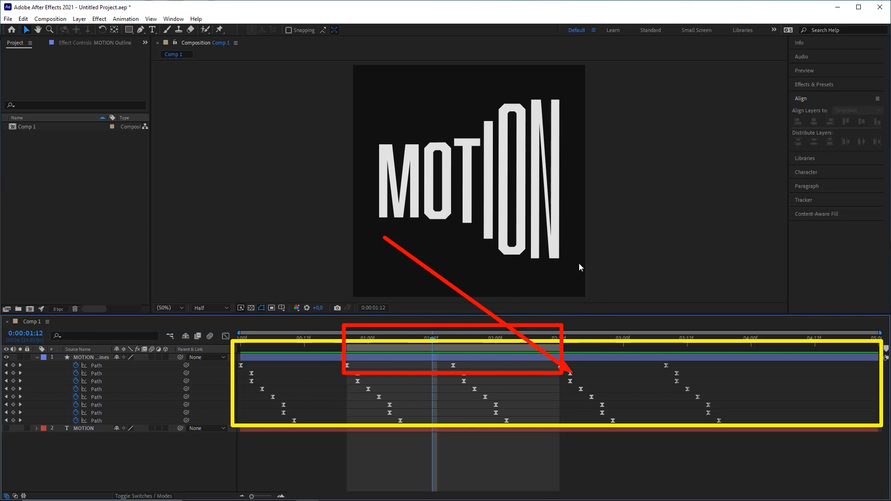
Trim the composition to the work area, preview the loop from its start, and stop at 0:00:01:11.
{"action": "right_click", "coordinate": [398, 348]}
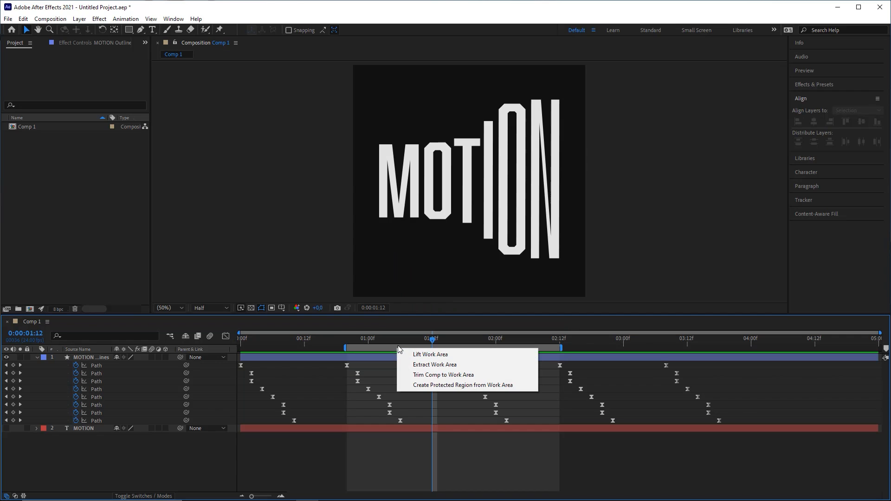
{"action": "left_click", "coordinate": [424, 374]}
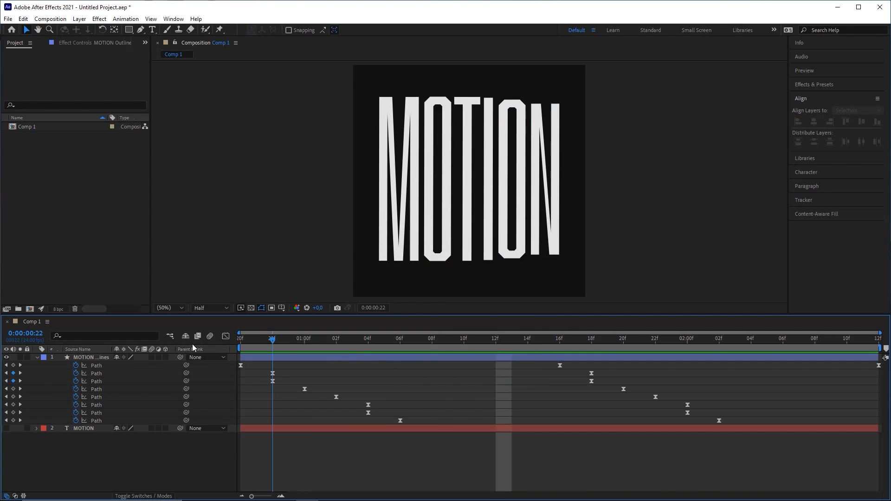
{"action": "key", "text": "Home"}
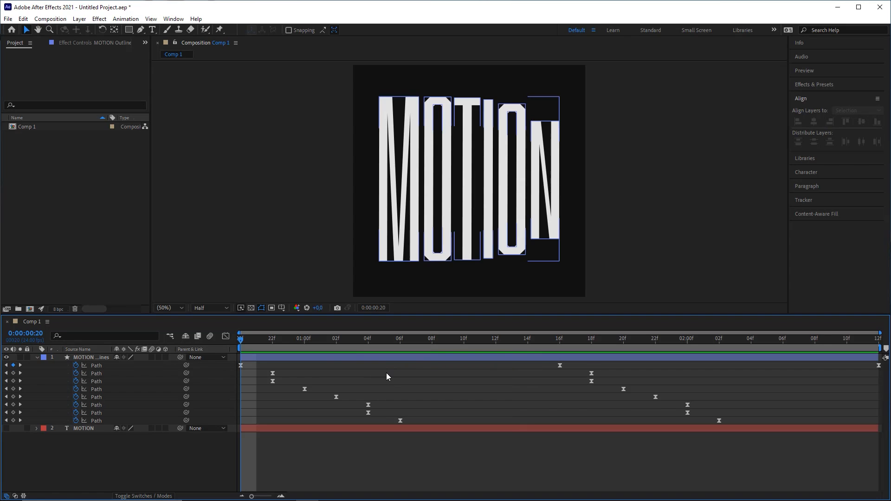
{"action": "key", "text": "space"}
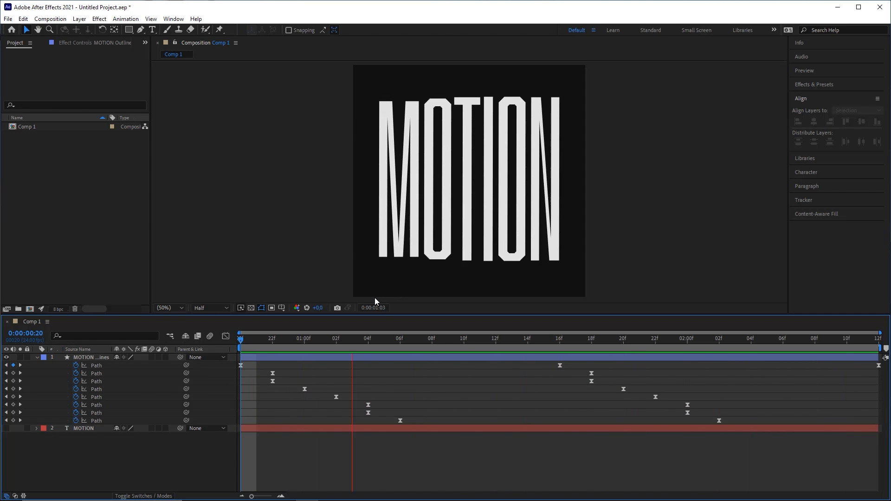
{"action": "left_click", "coordinate": [479, 343]}
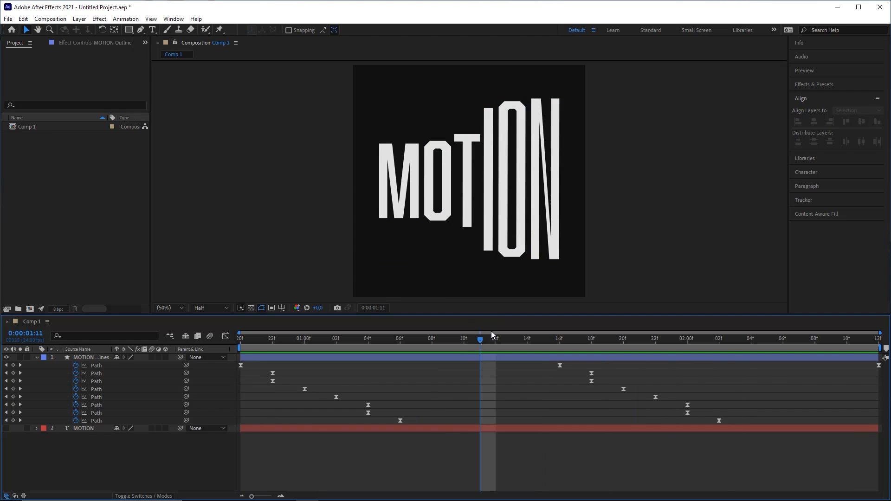
{"action": "left_click", "coordinate": [477, 358]}
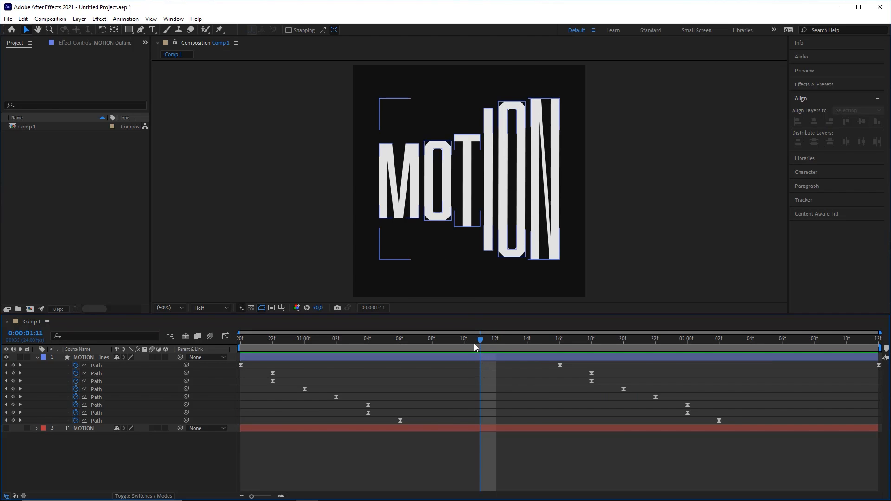